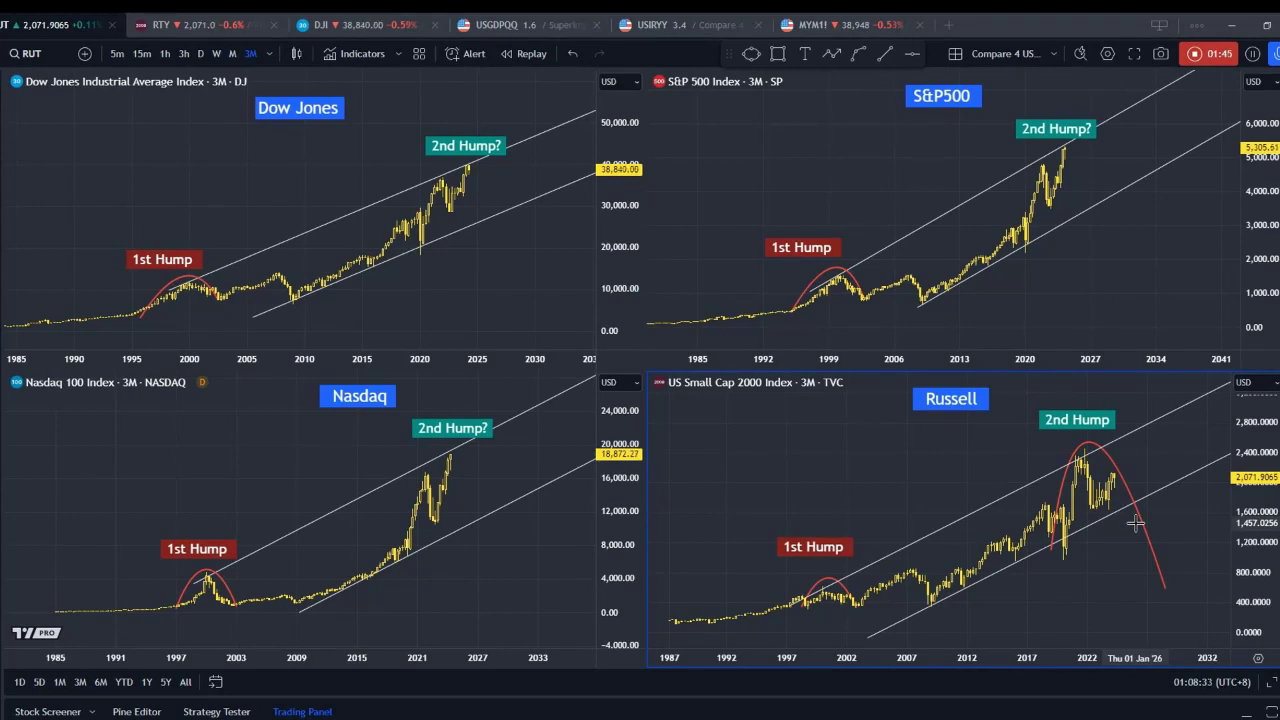
Step: Switch to the RTY chart and remove all of its drawings and indicators
left_click(238, 28)
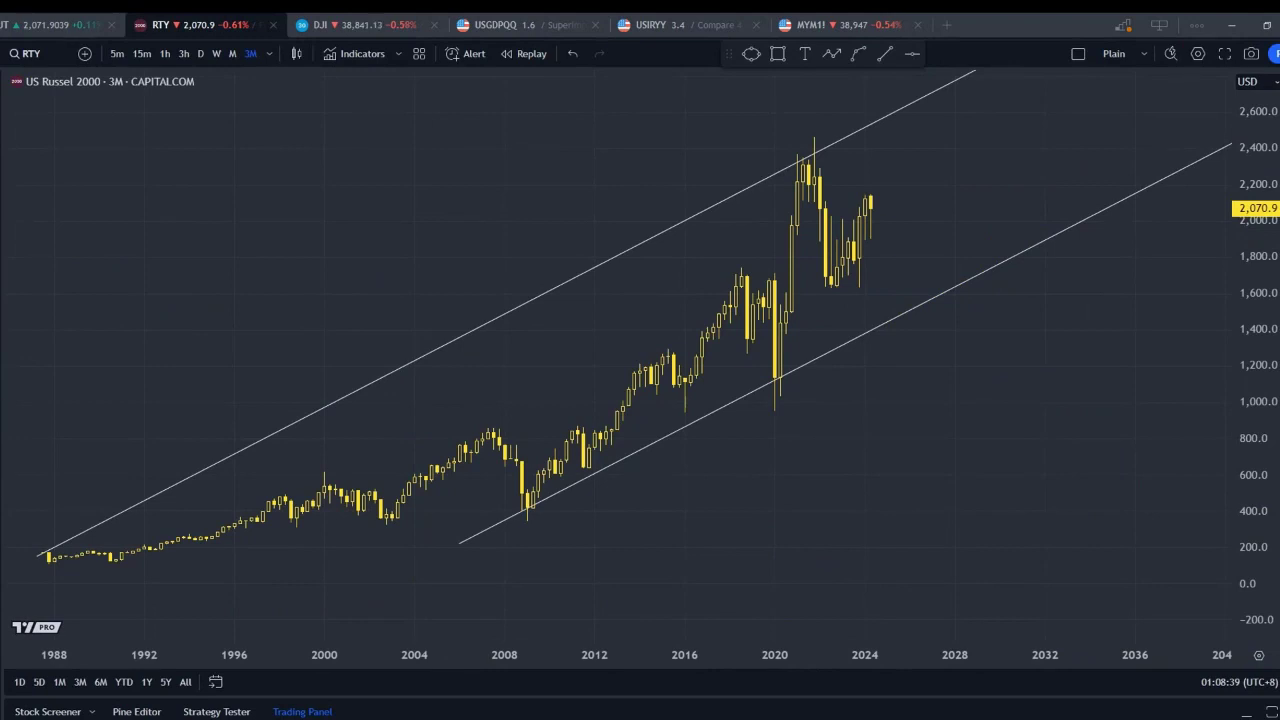
left_click(13, 511)
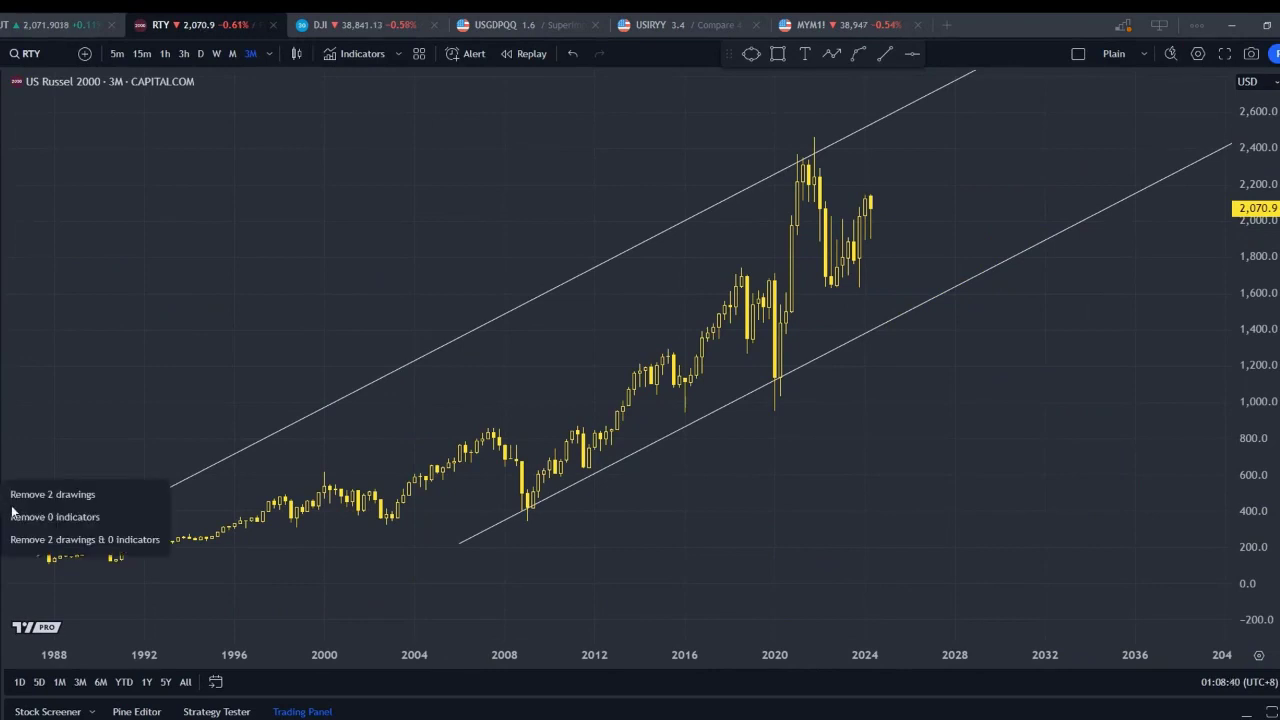
left_click(59, 541)
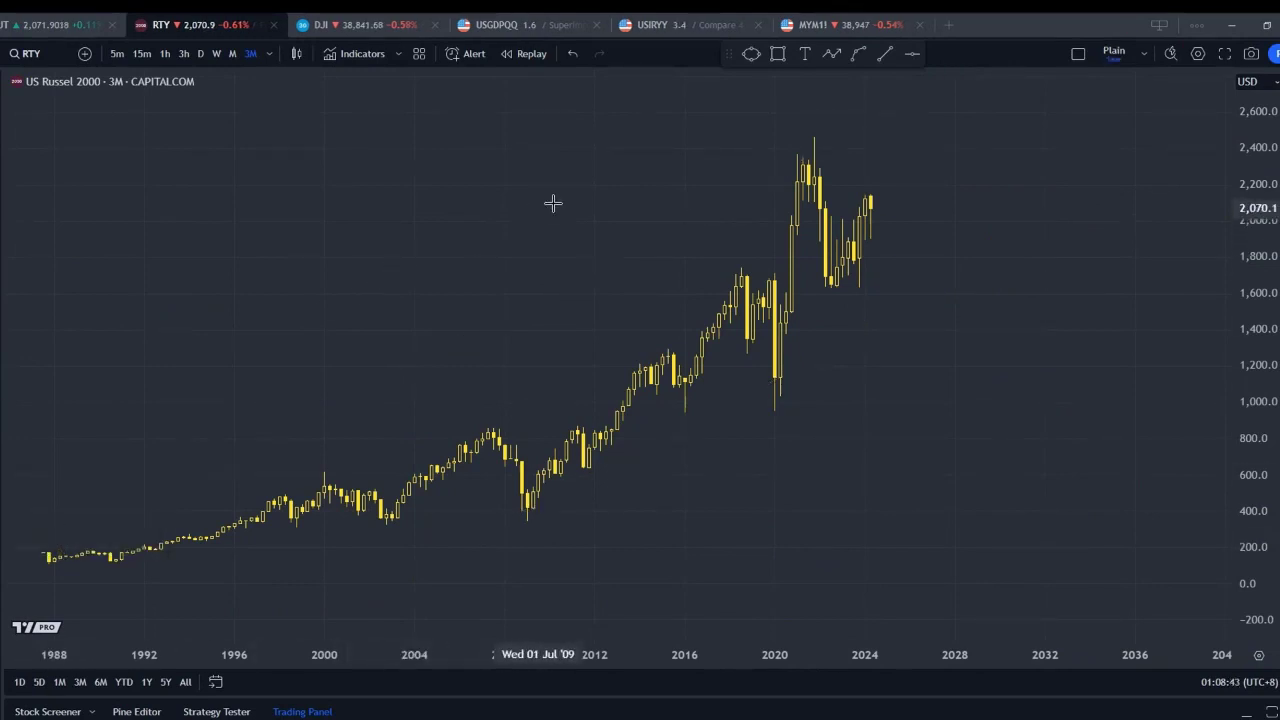
Step: Draw a rising trend line from about 300 in April 2007 along the 2009 and 2020 lows
left_click(885, 53)
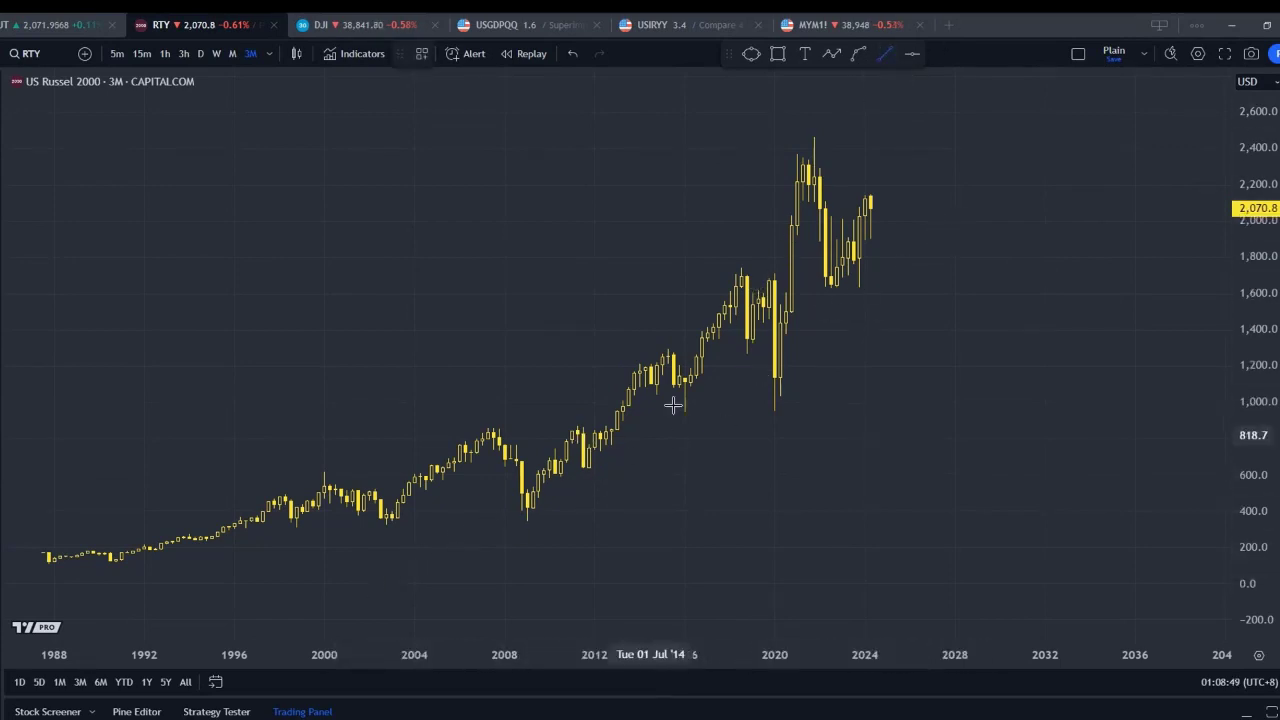
left_click(538, 507)
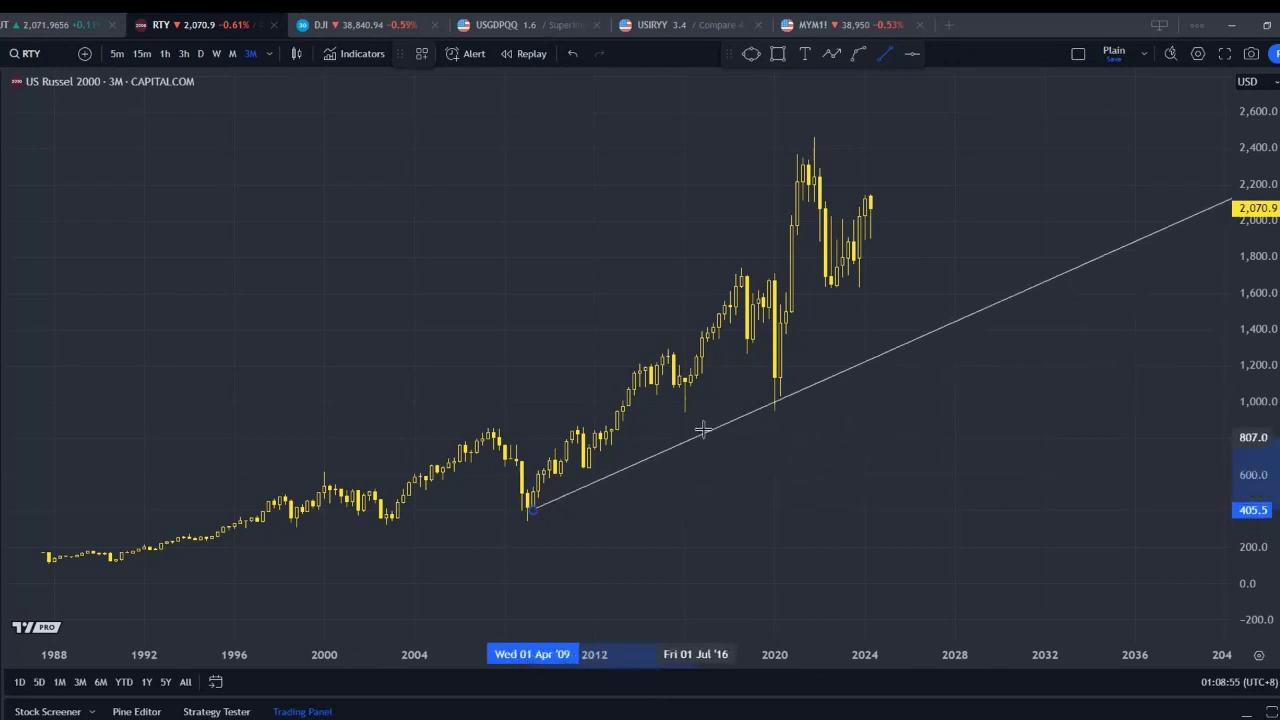
left_click(749, 392)
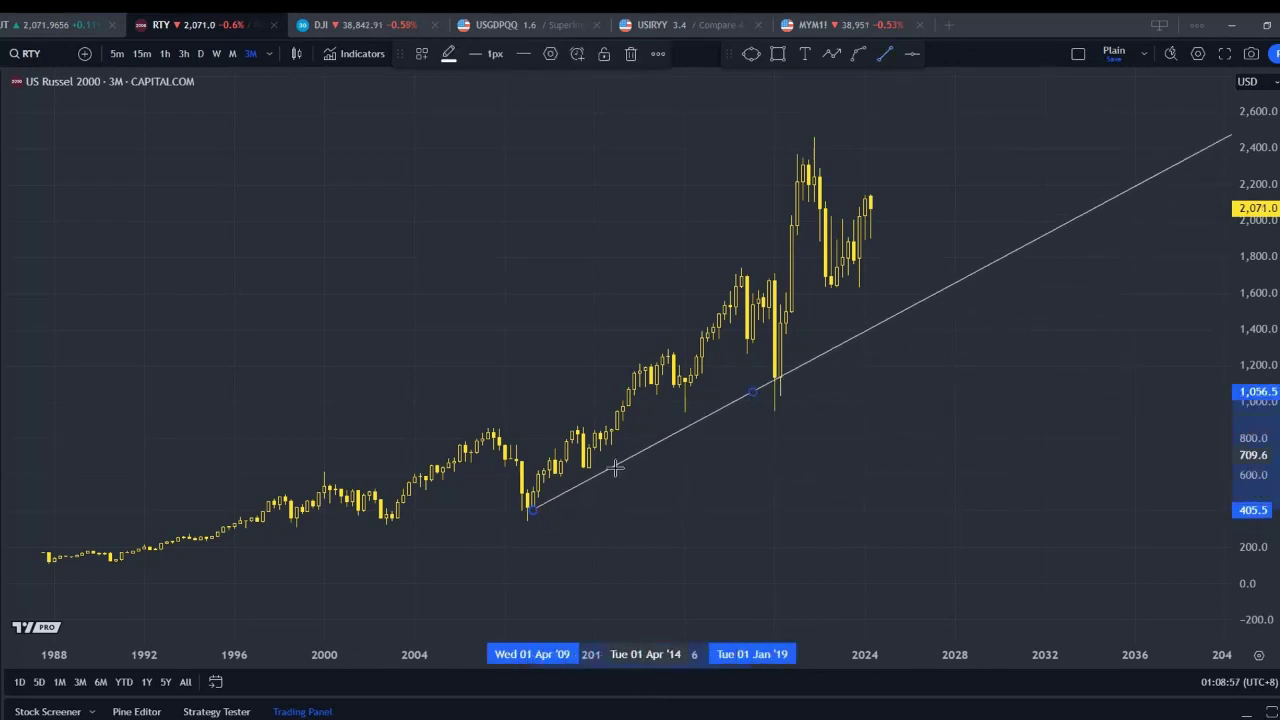
left_click_drag(531, 511, 486, 530)
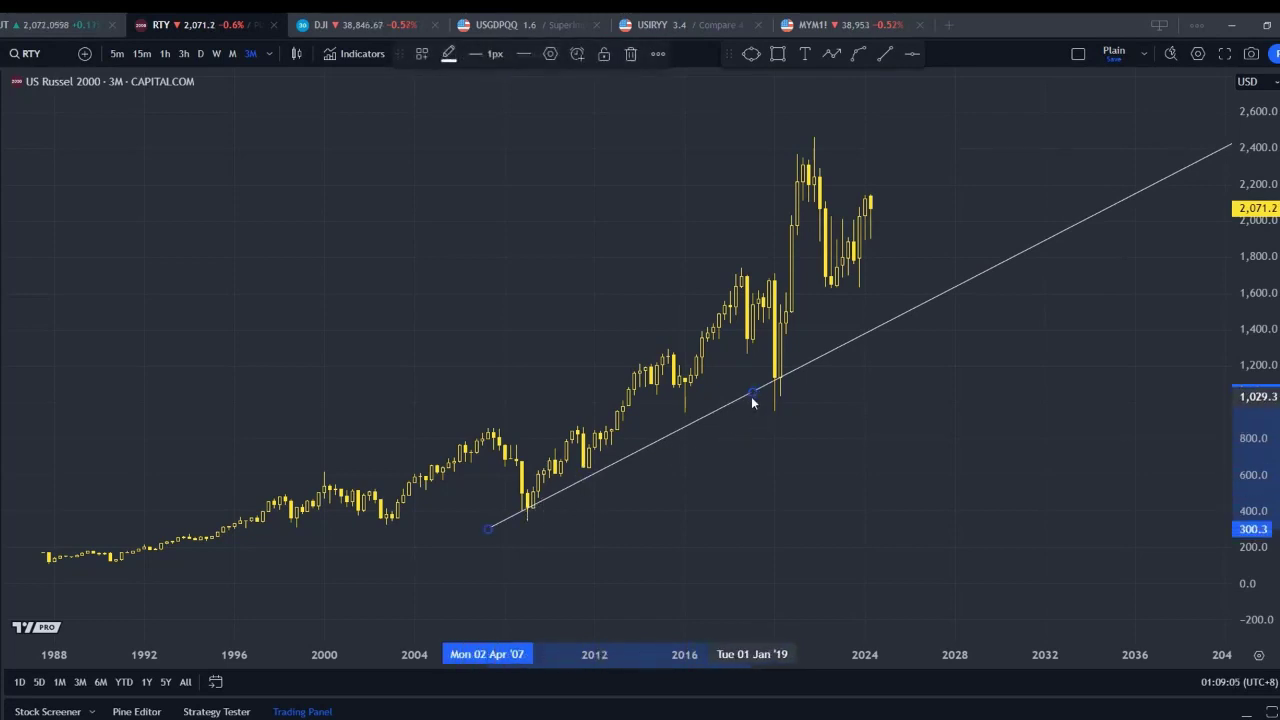
left_click_drag(753, 390, 768, 389)
left_click(706, 491)
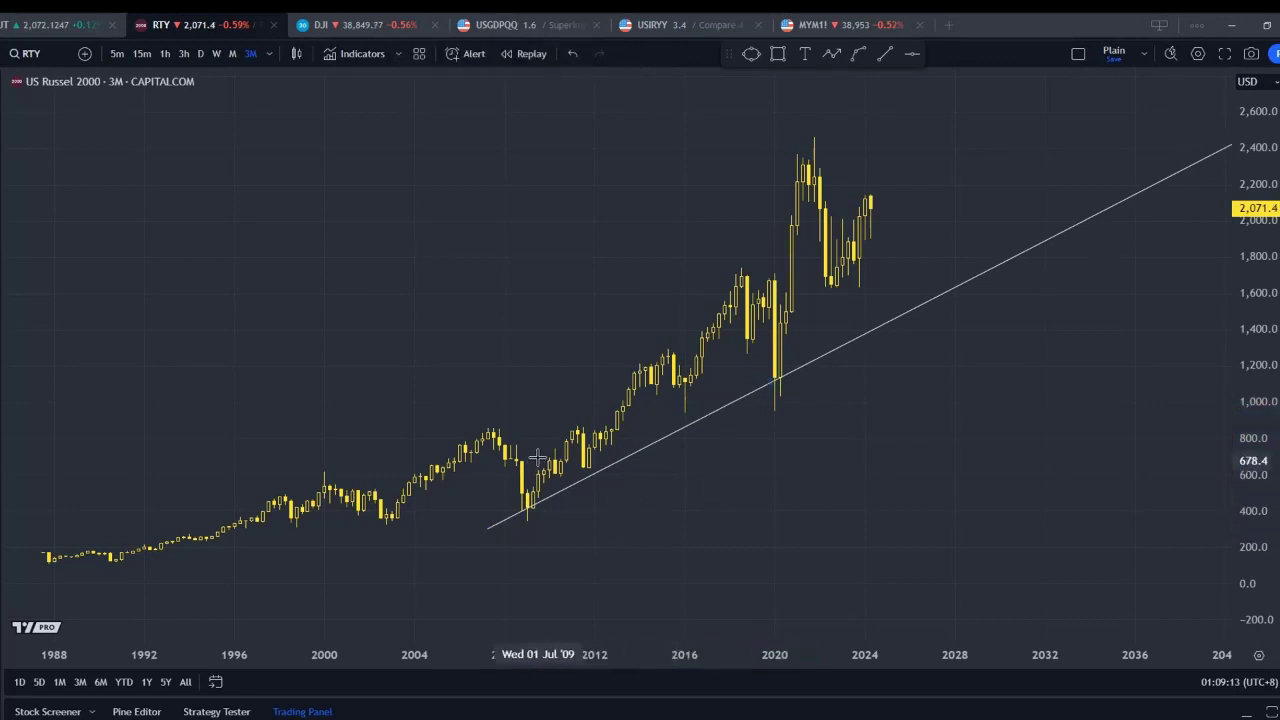
Step: Clone the lower trend line and place the copy as the upper channel boundary, from about 125 near 1987 through the 2021 peak
scroll(538, 457, "up", 3)
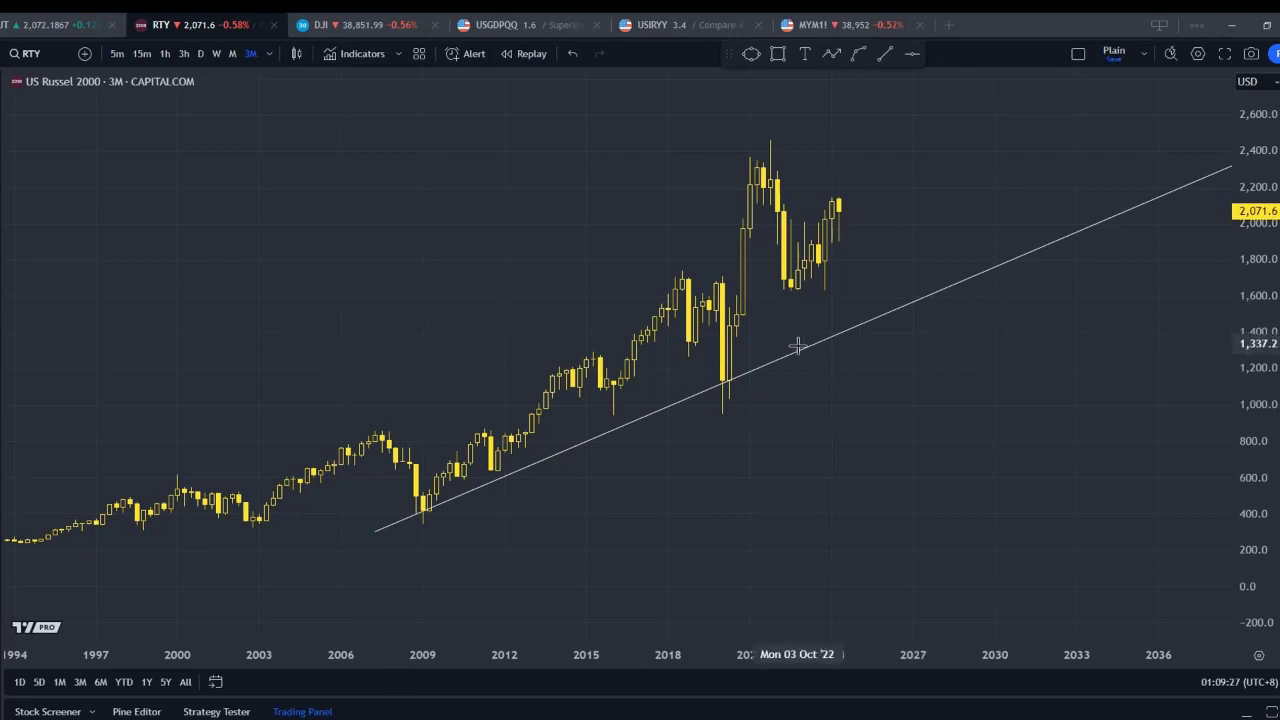
left_click(670, 416)
right_click(670, 416)
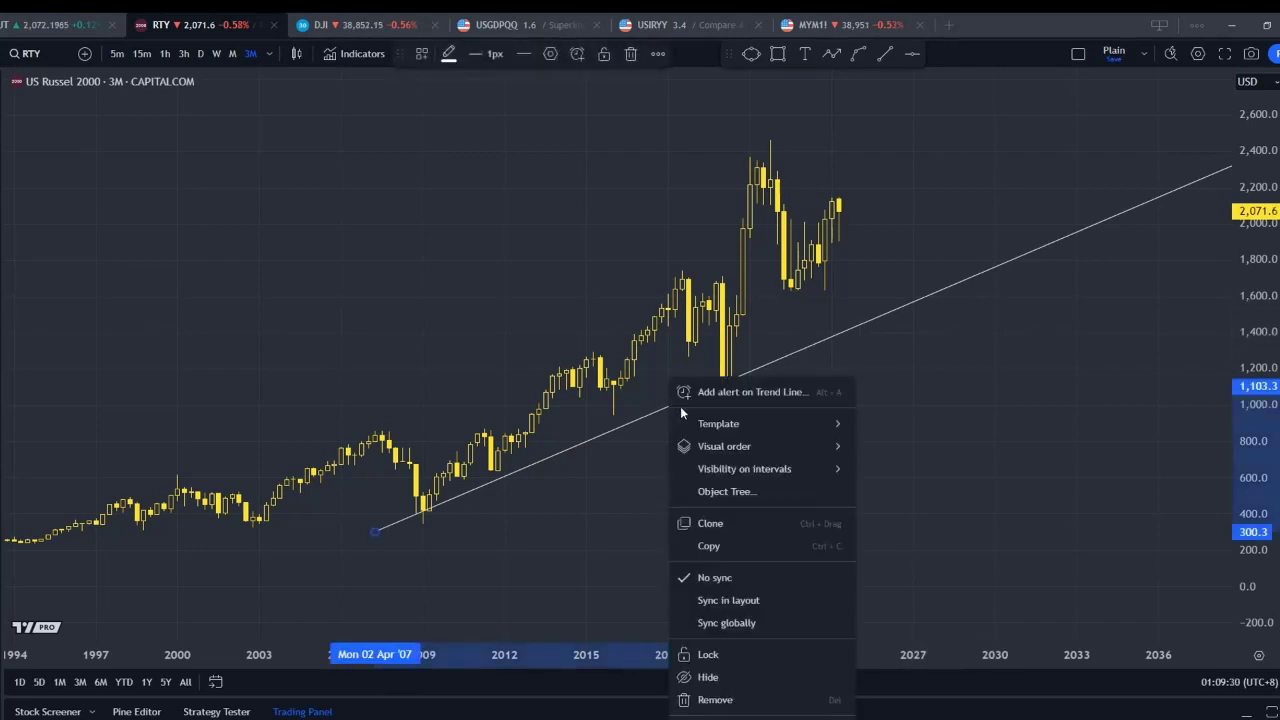
left_click(721, 523)
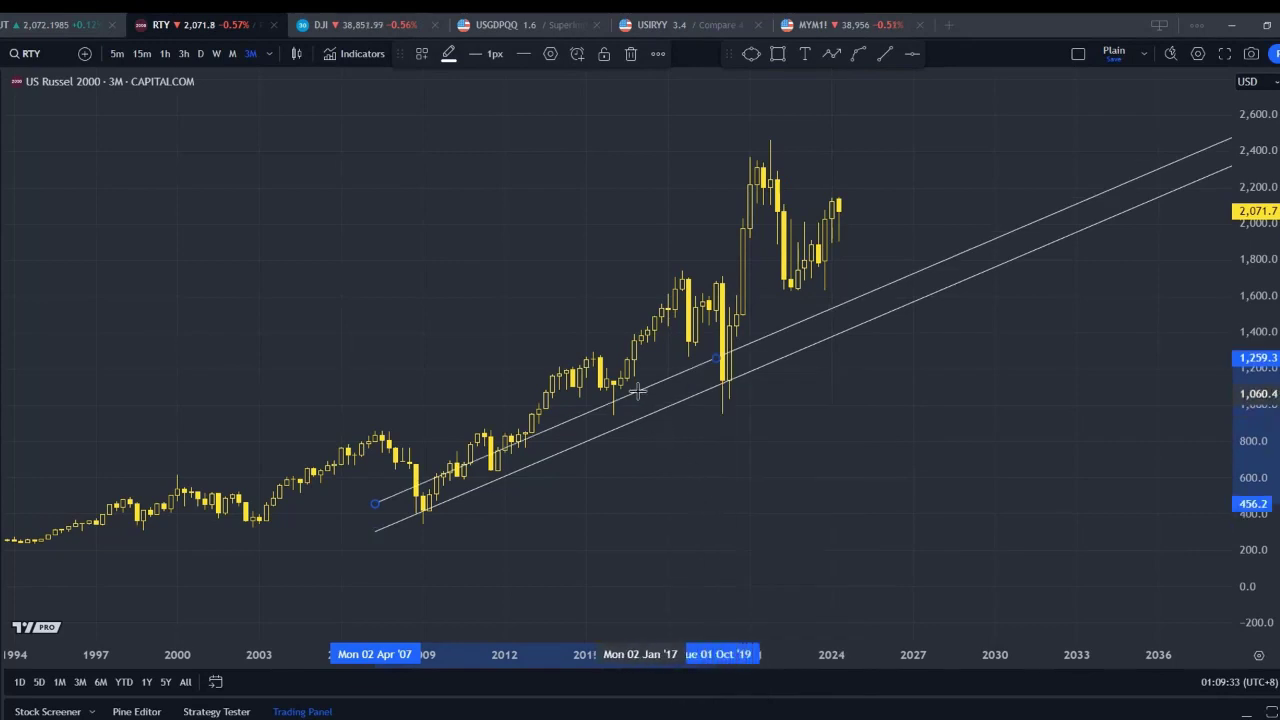
left_click_drag(640, 400, 497, 360)
scroll(551, 409, "down", 3)
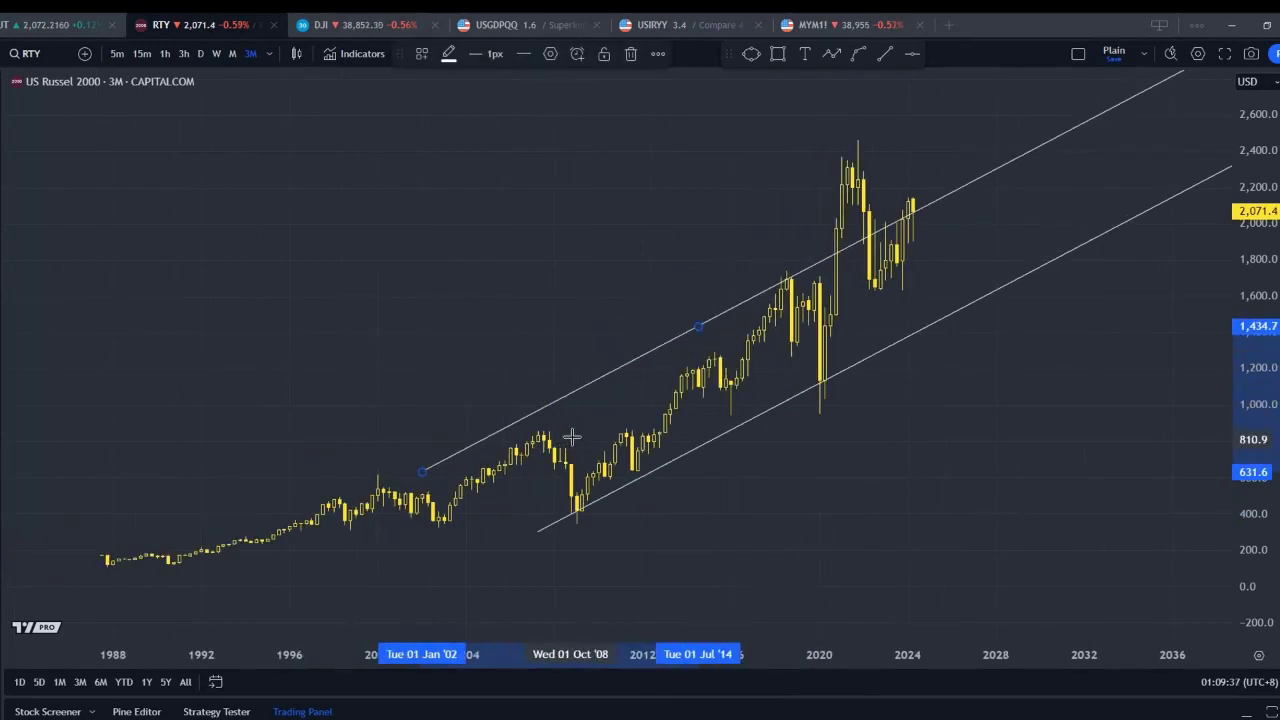
left_click(491, 550)
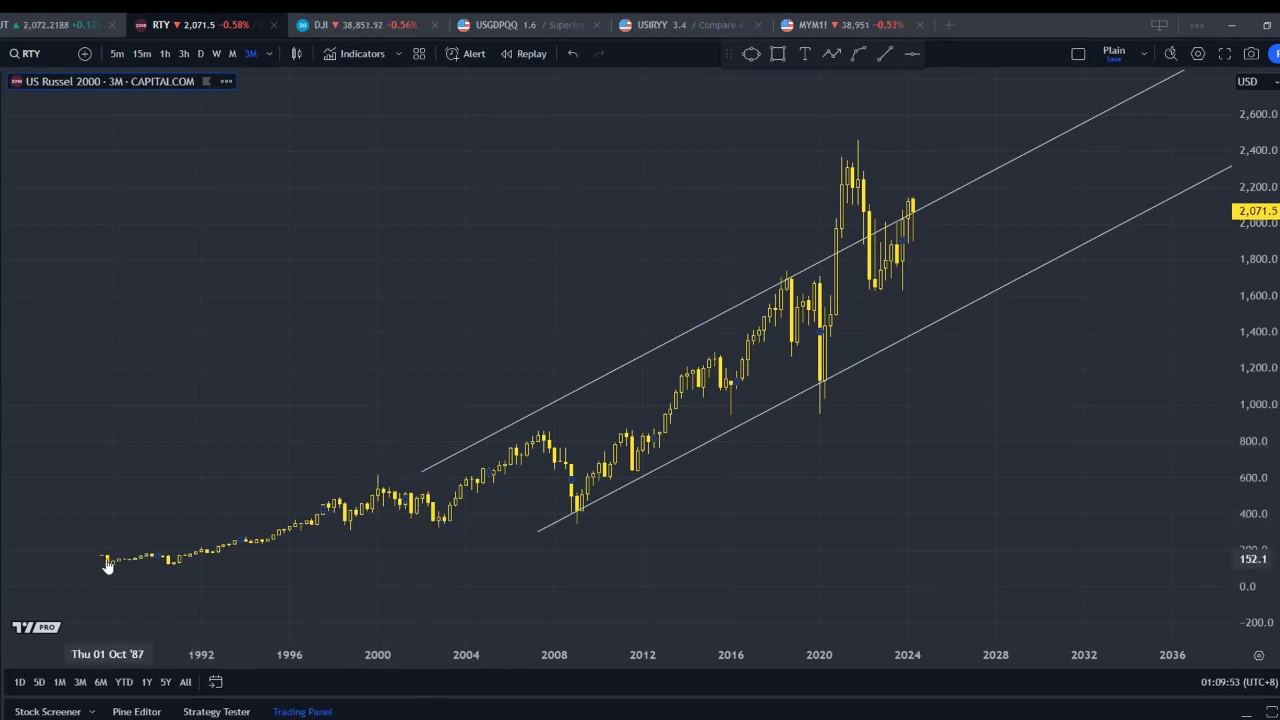
left_click(460, 458)
mouse_move(460, 458)
left_mouse_down()
mouse_move(220, 474)
mouse_move(137, 522)
mouse_move(123, 545)
left_mouse_up()
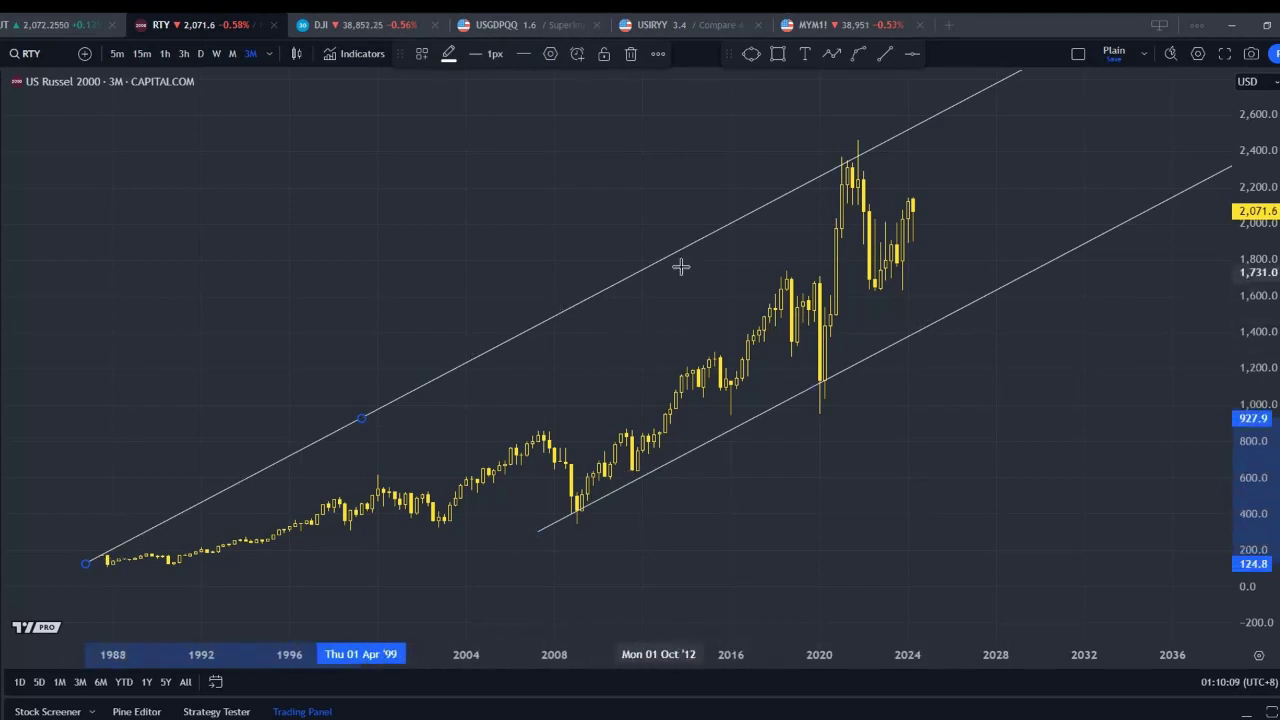
Step: Draw a zigzag arrow path from the 2021 peak through the 2022 low and 2024 high, projecting lower swings to about 1,200 in 2029
left_click(831, 55)
left_click(850, 160)
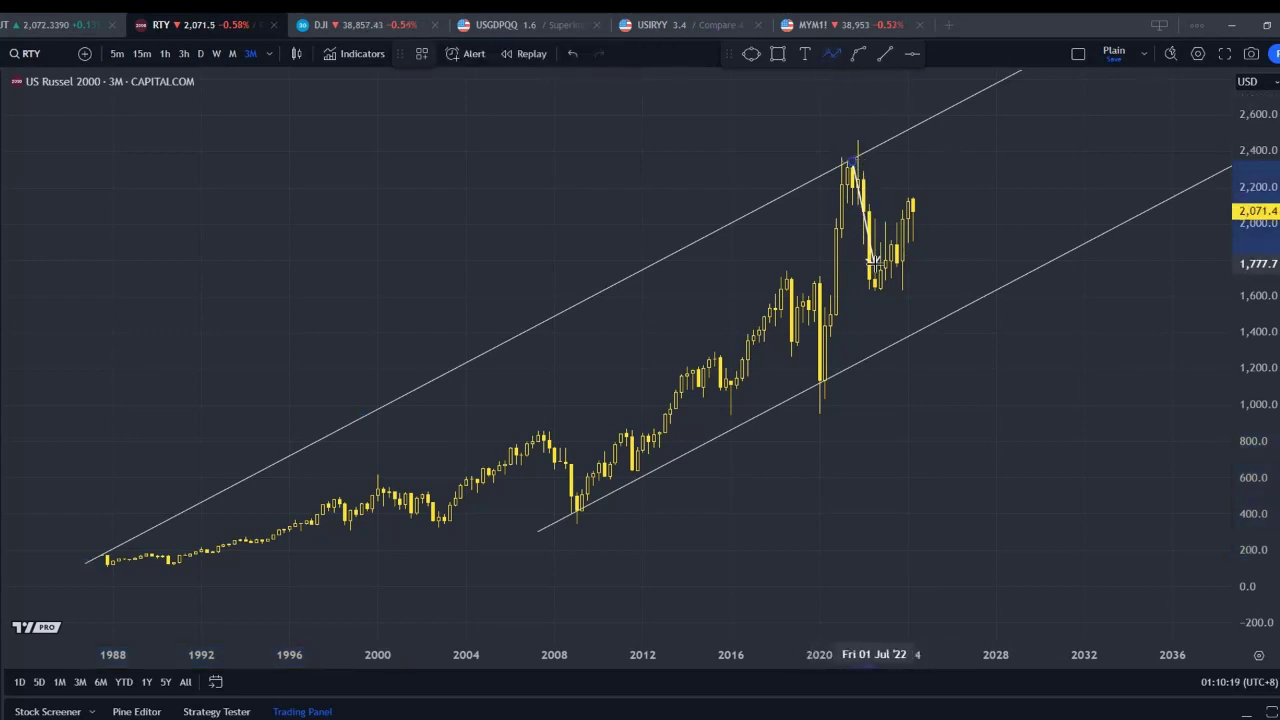
left_click(883, 288)
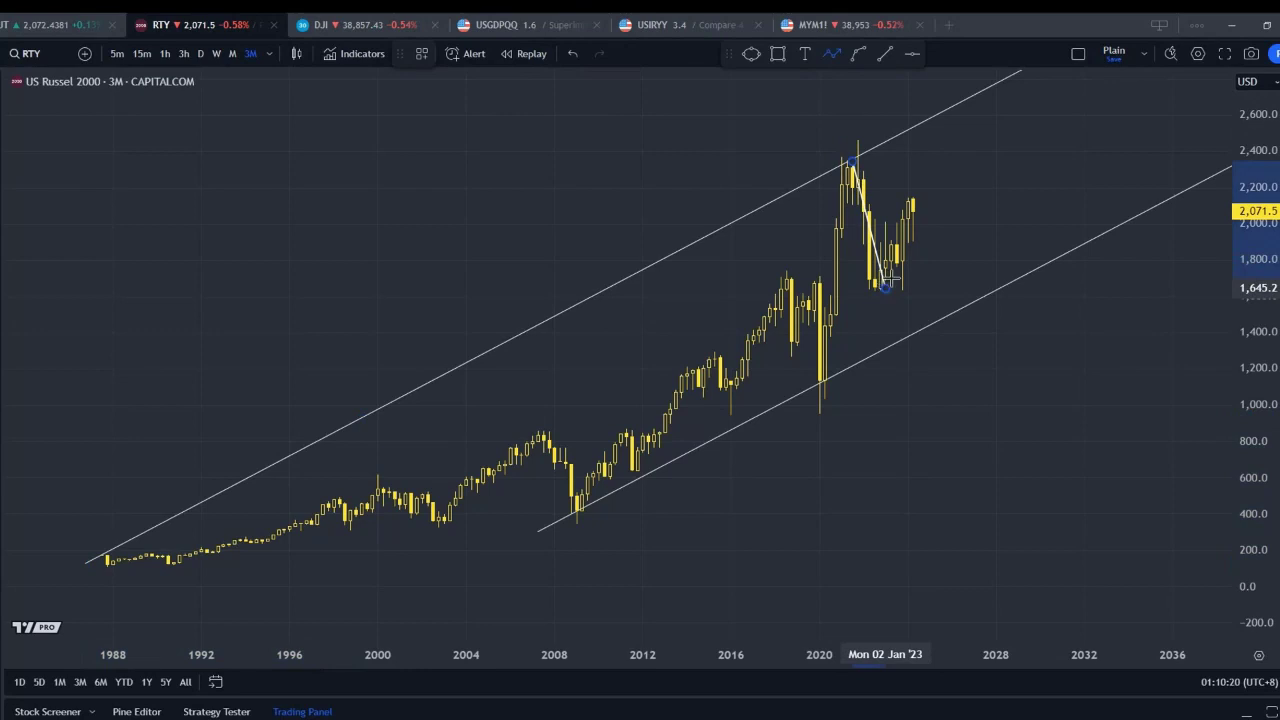
left_click(912, 197)
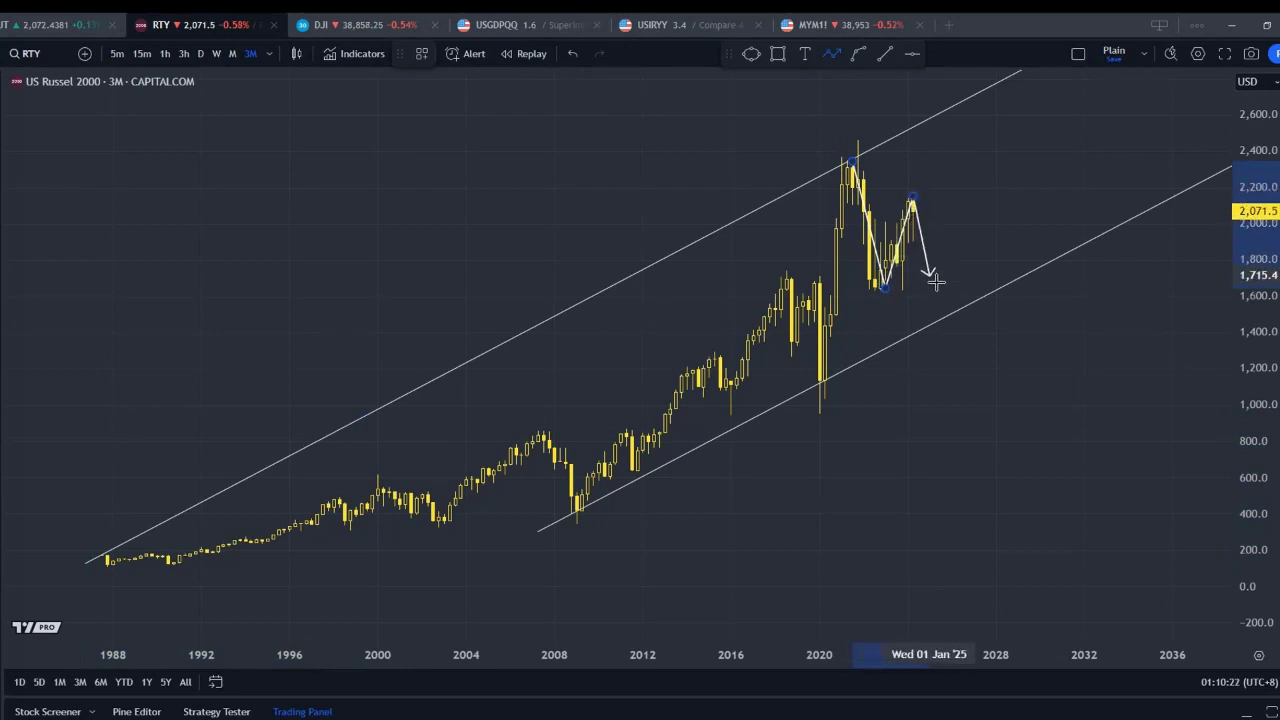
left_click(979, 244)
double_click(1024, 366)
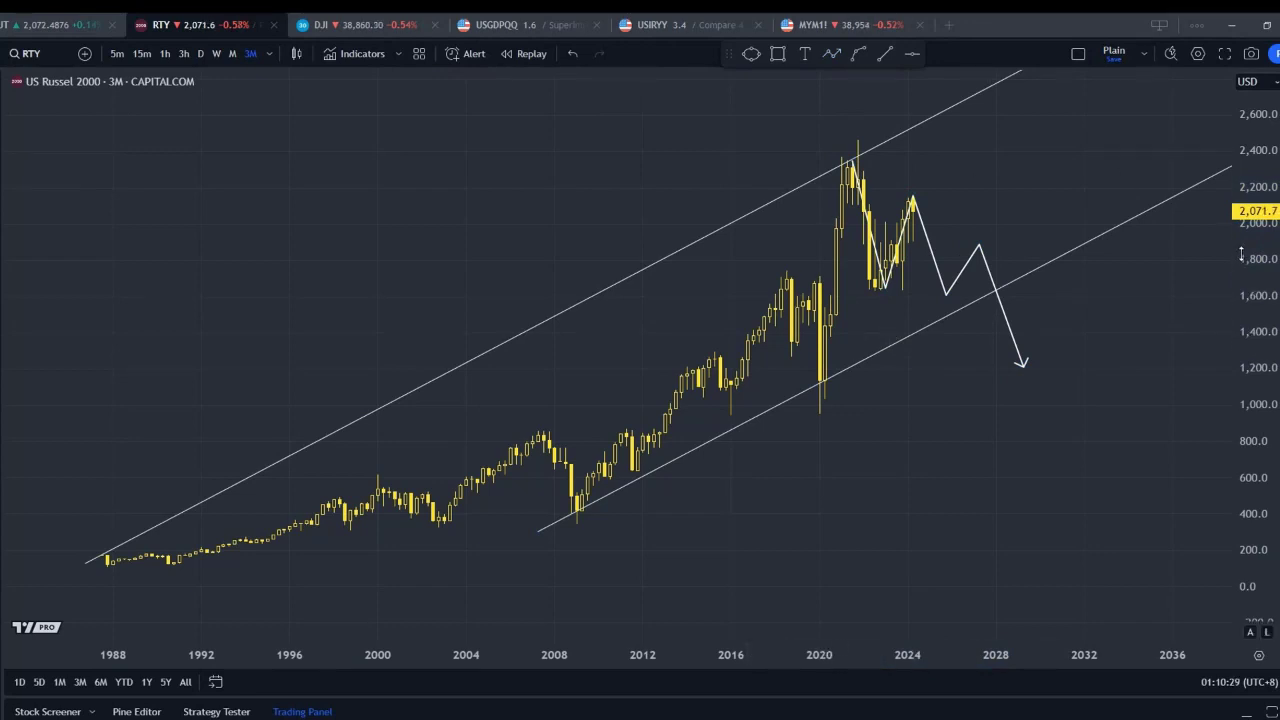
Step: On the DJI chart, remove all drawings and draw a rising trend line from April 1999 at about 11,078 across the 2022 and 2024 highs
left_click(349, 27)
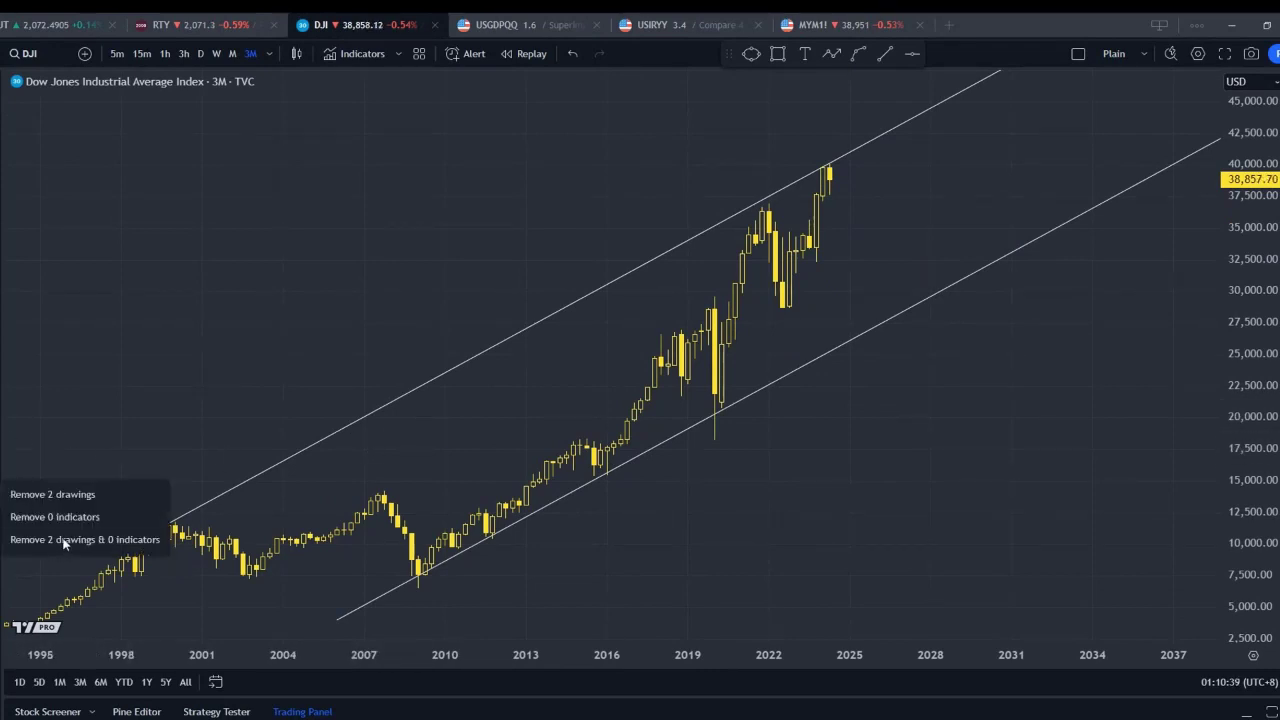
left_click(63, 540)
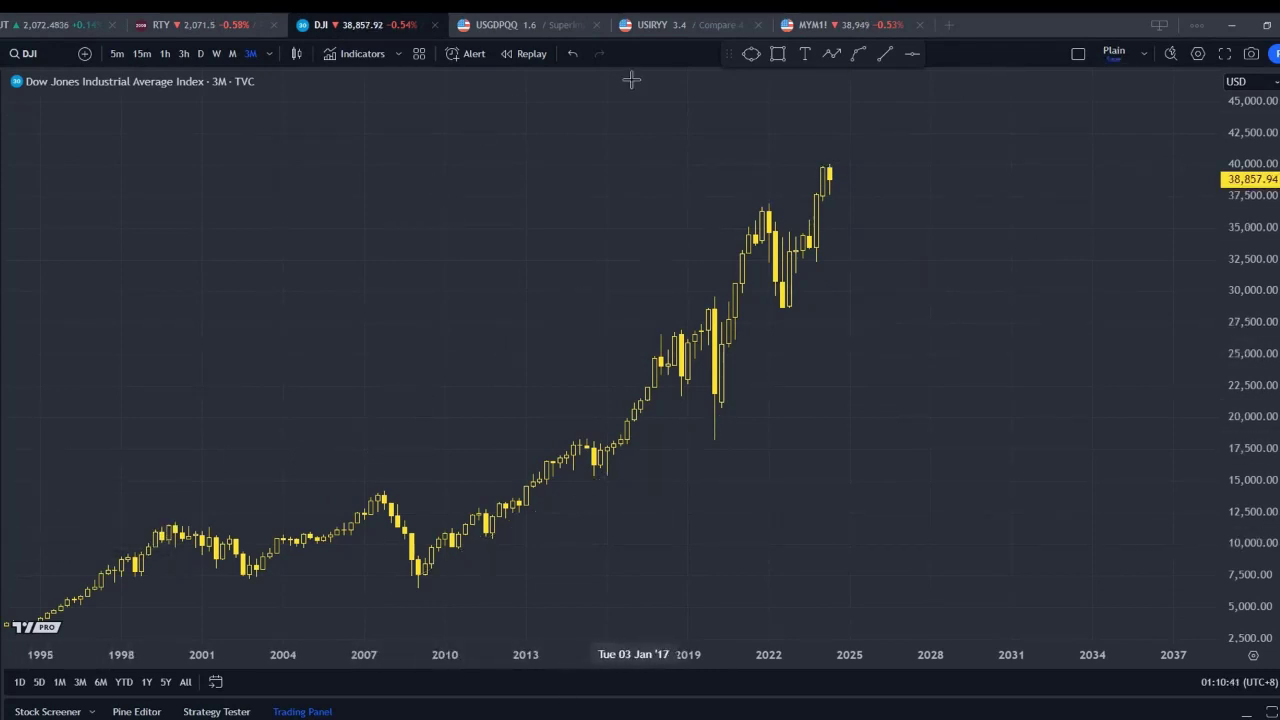
left_click(884, 56)
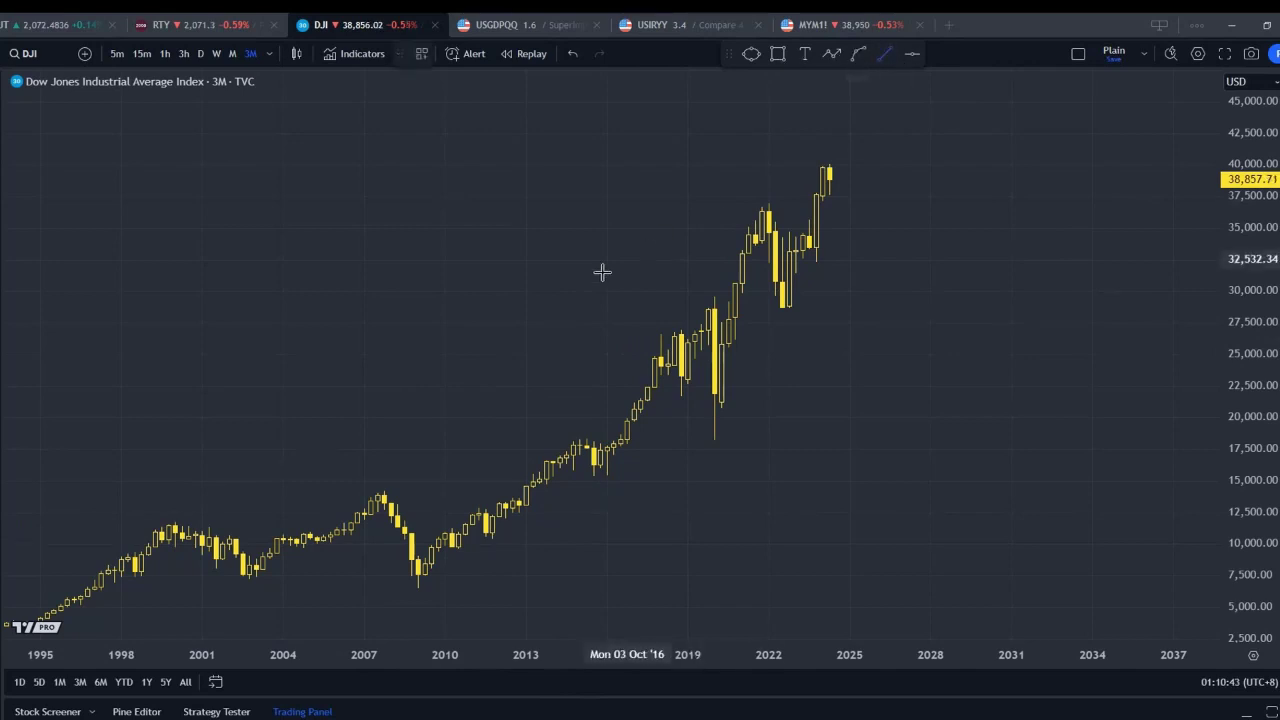
left_click(155, 530)
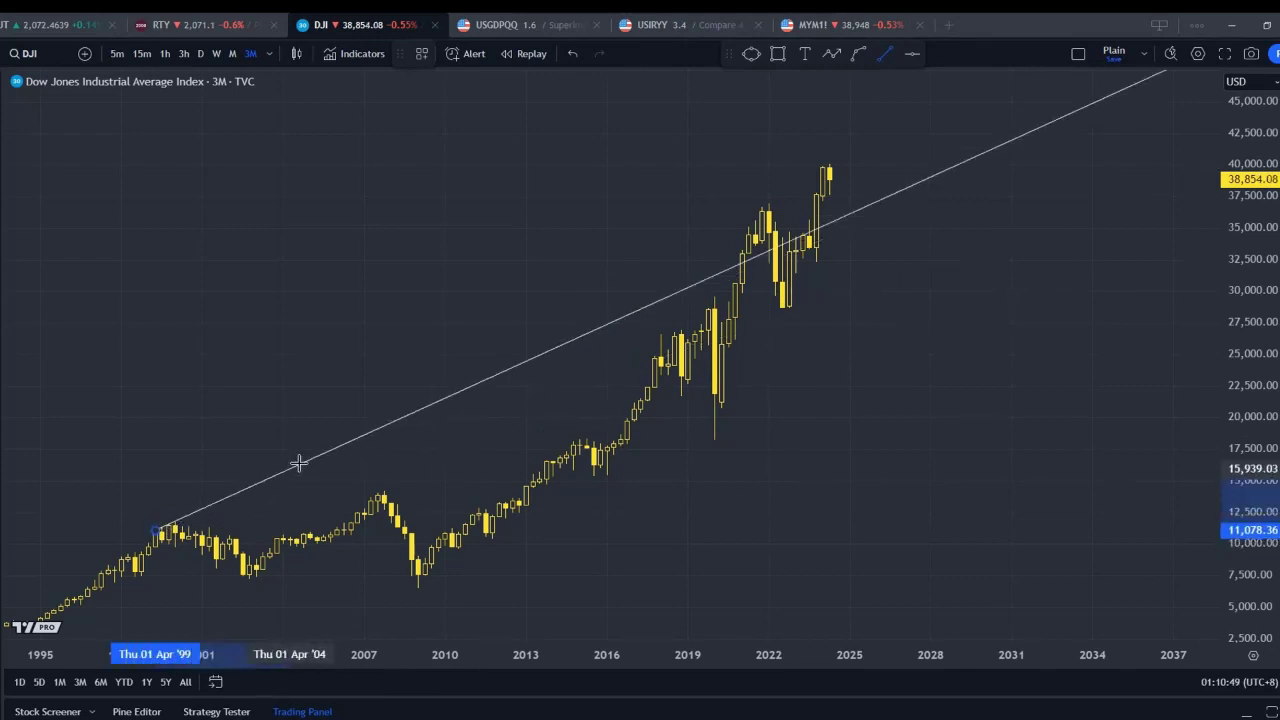
left_click(345, 428)
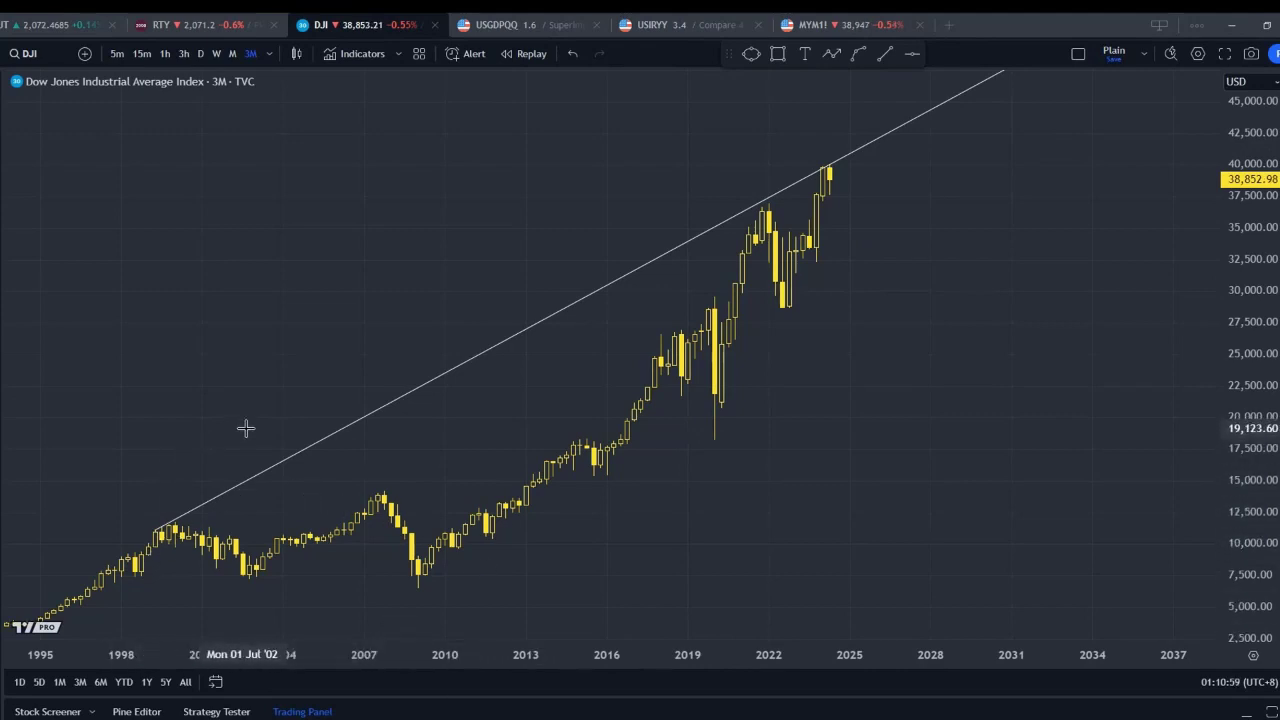
Step: Clone the upper trend line and place the copy along the 2009 and 2020 lows as the lower channel boundary
right_click(334, 441)
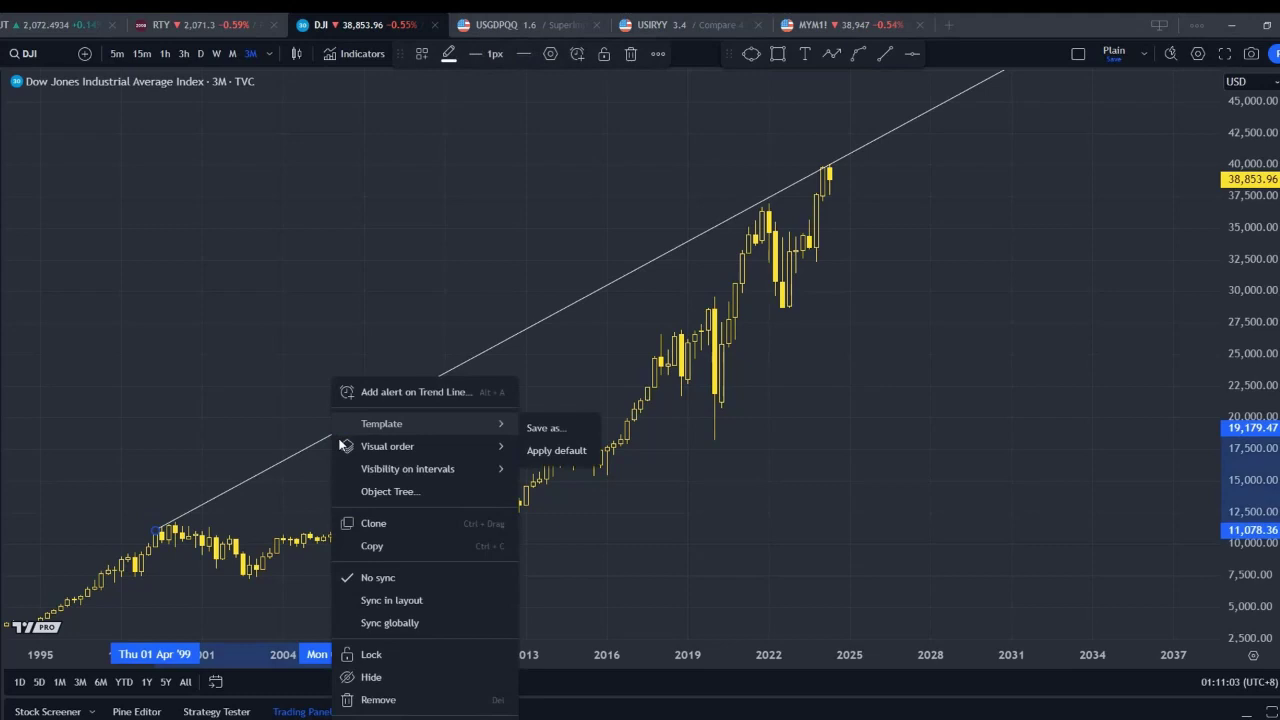
left_click(368, 524)
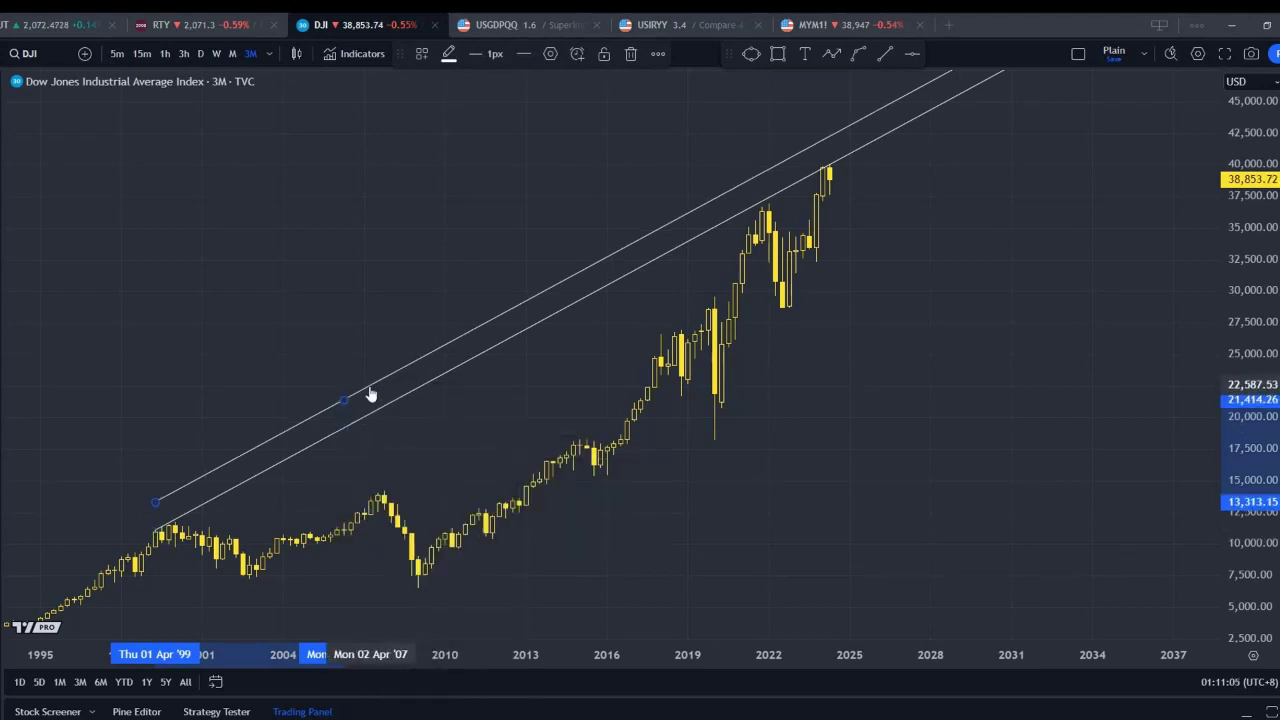
left_click_drag(370, 393, 540, 520)
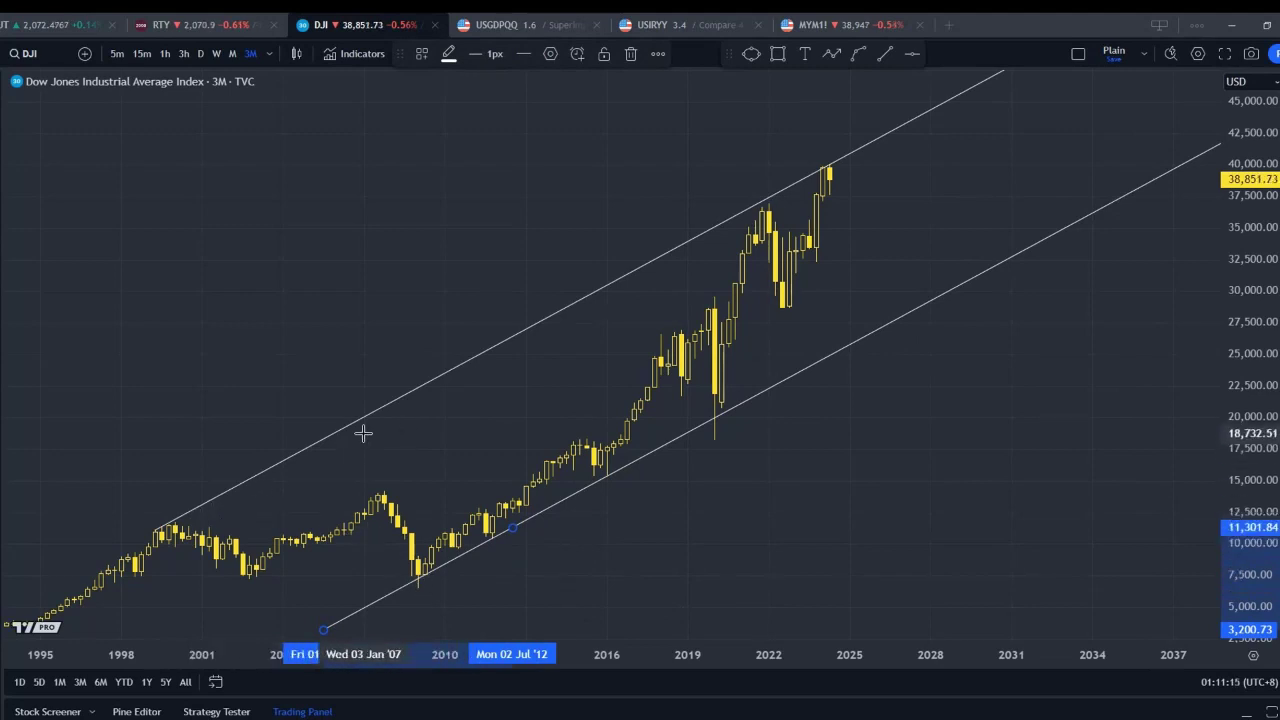
left_click(651, 535)
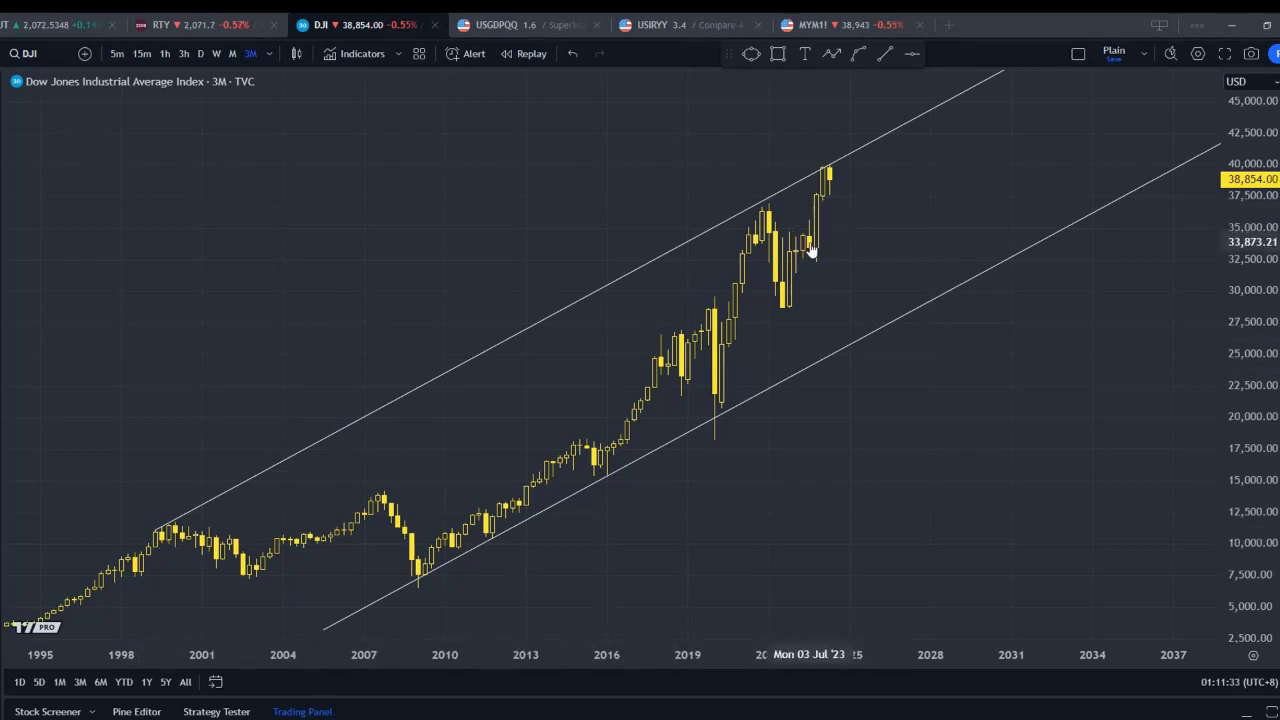
Step: Compare the DJI channel with the four-index layout of Dow Jones, S&P500, Nasdaq and Russell
left_click(50, 29)
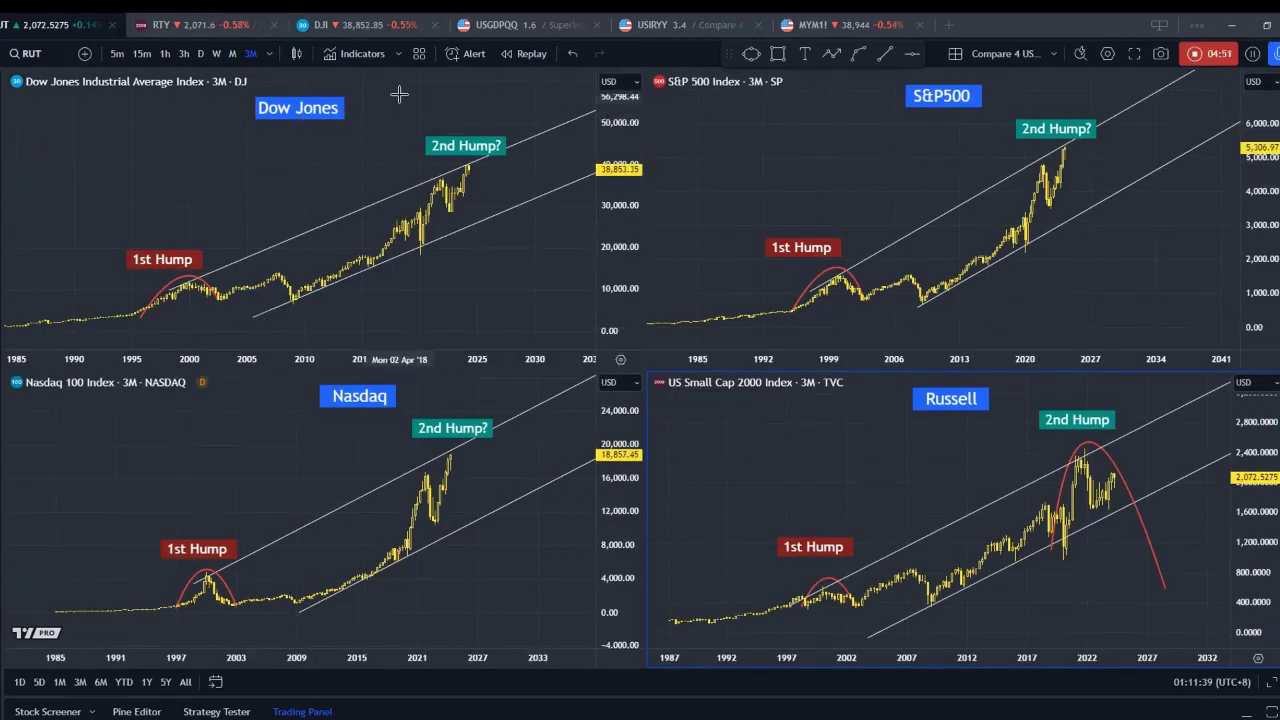
left_click(330, 25)
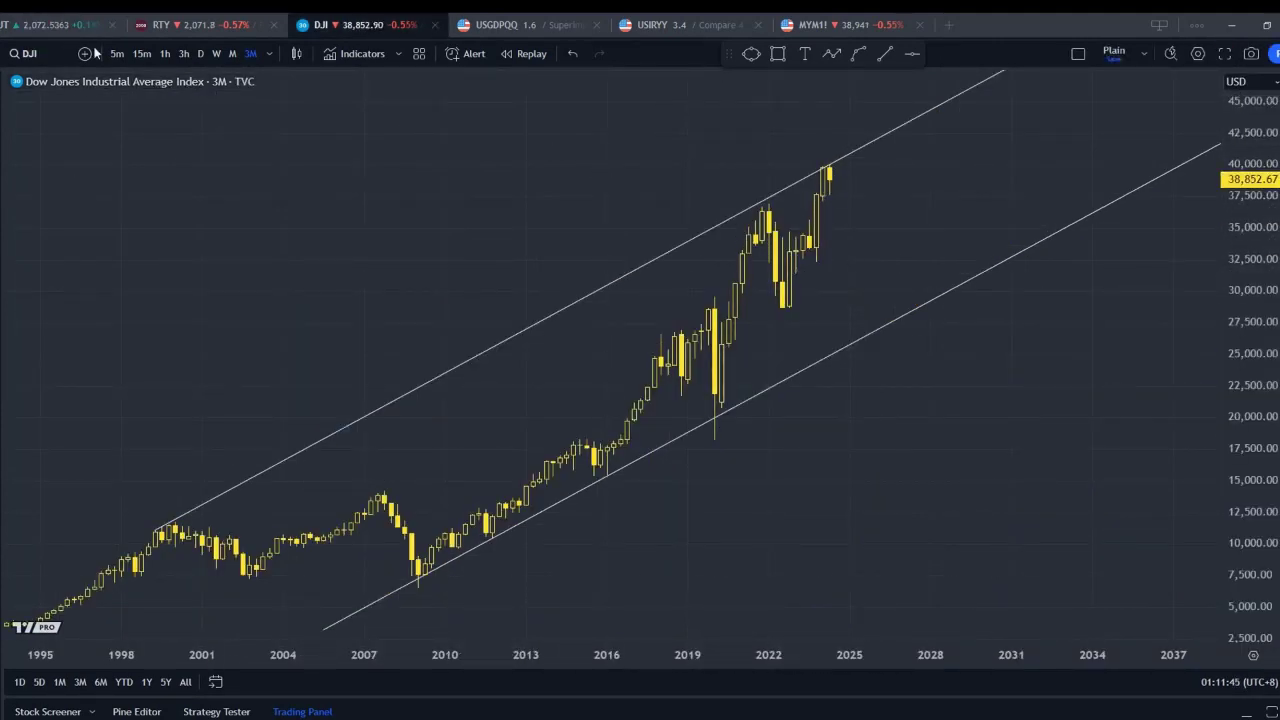
left_click(59, 25)
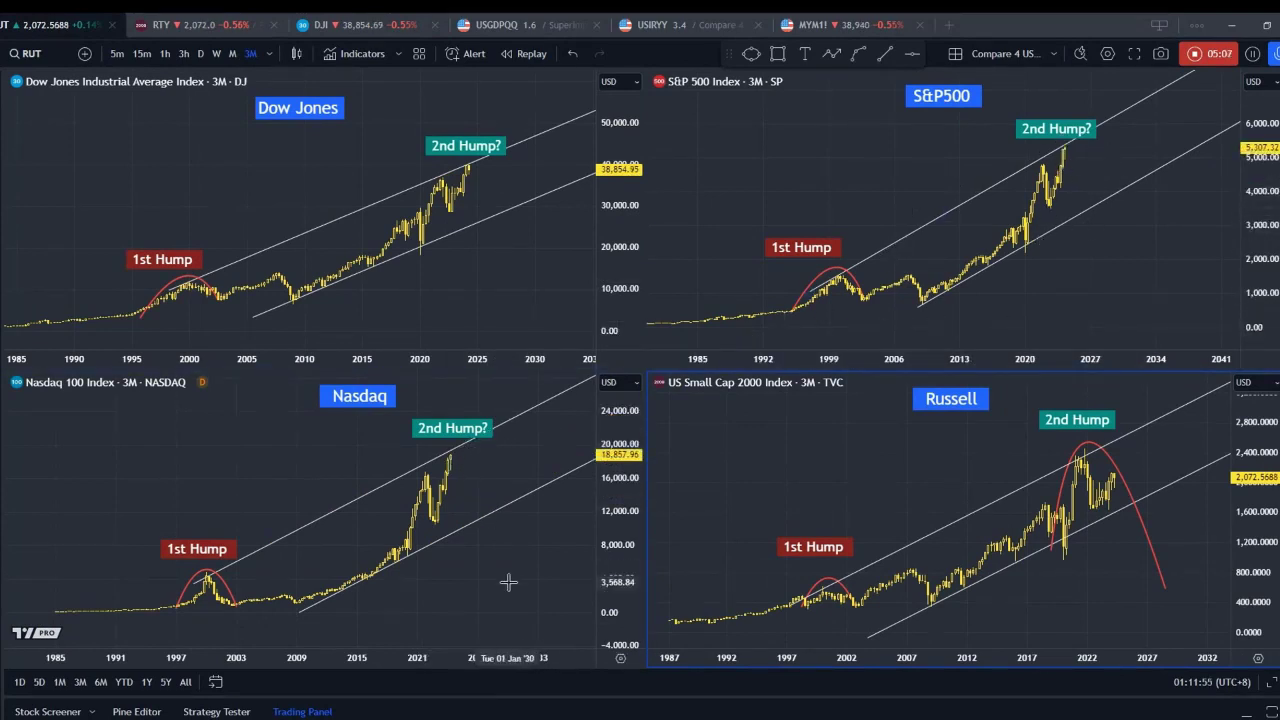
Step: Review the GDP and inflation chart and the T-Bond, yield curve, inflation and stock markets layout, ending at the four-index layout
left_click(537, 30)
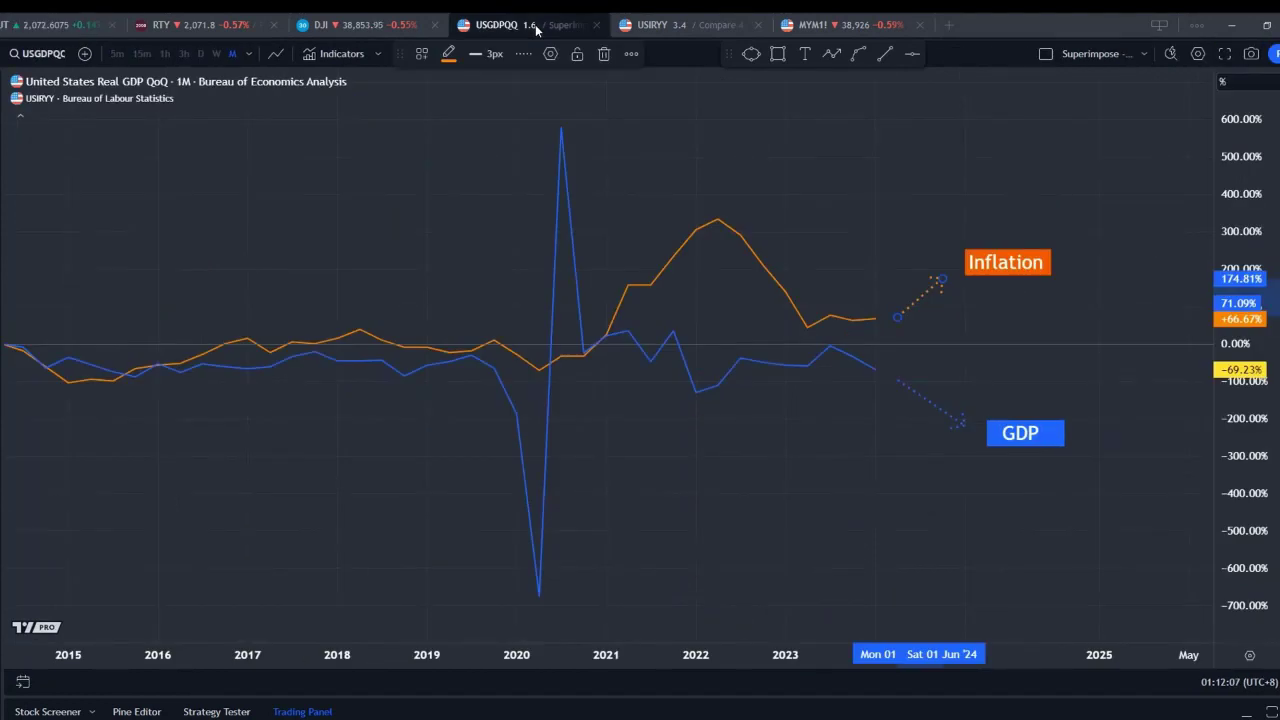
left_click(877, 286)
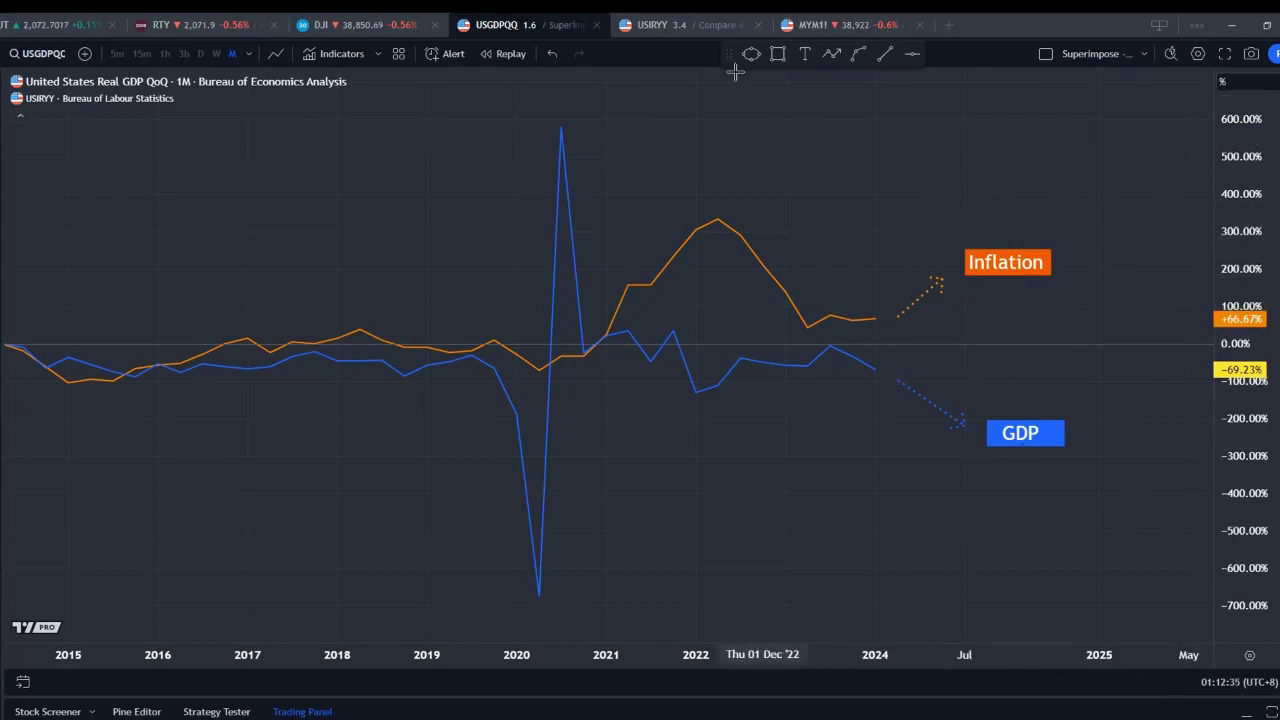
left_click(707, 29)
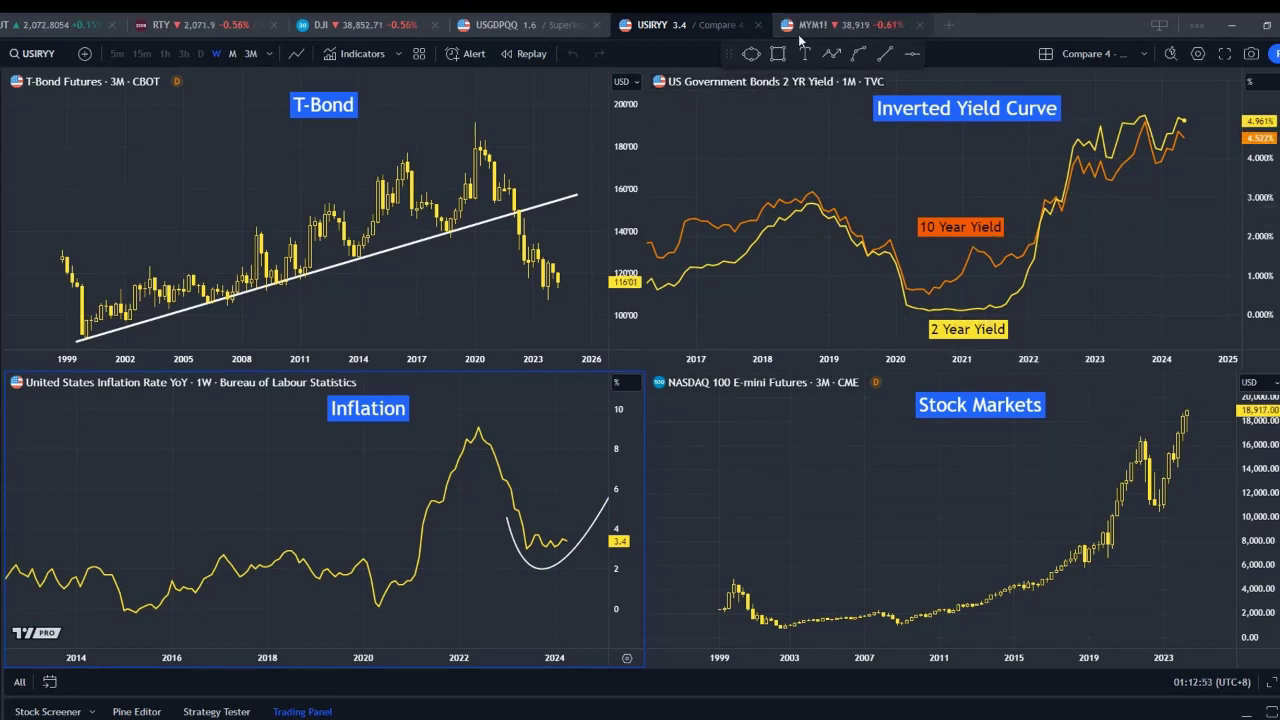
left_click(72, 28)
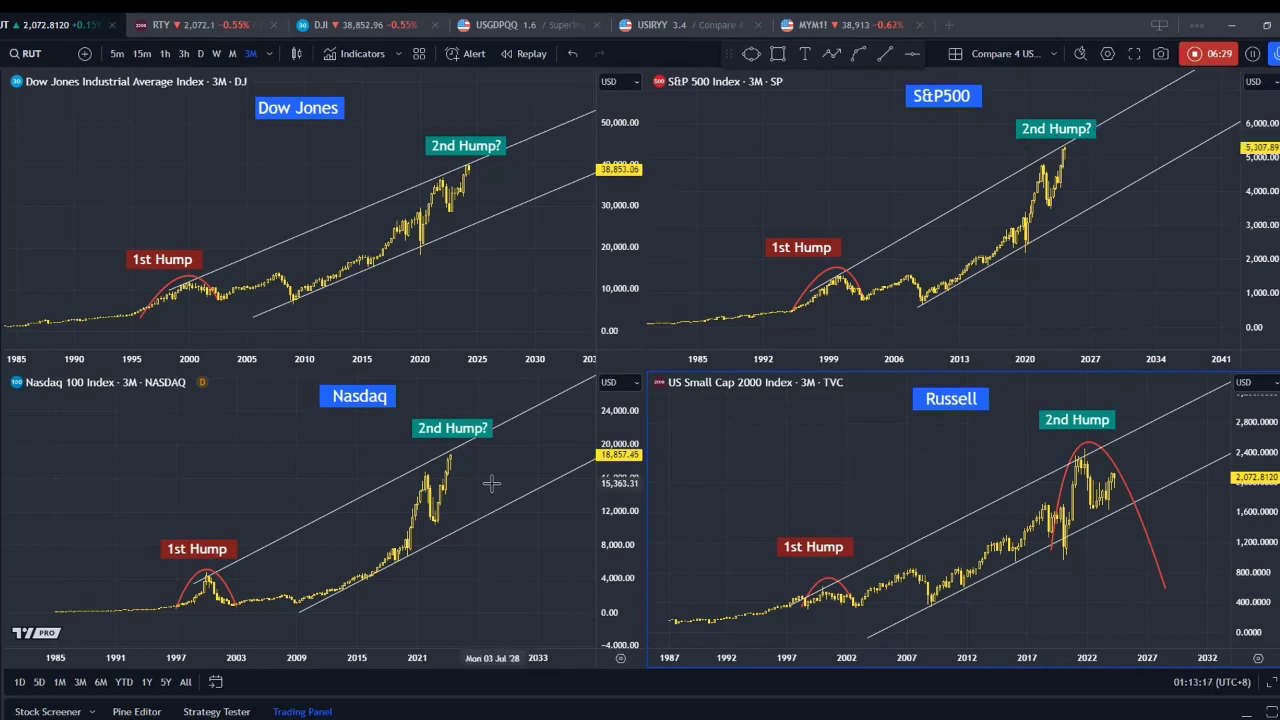
Step: On the MYM1! daily chart, remove all drawings and draw a rising trend line beneath the January to March 2024 lows
left_click(878, 30)
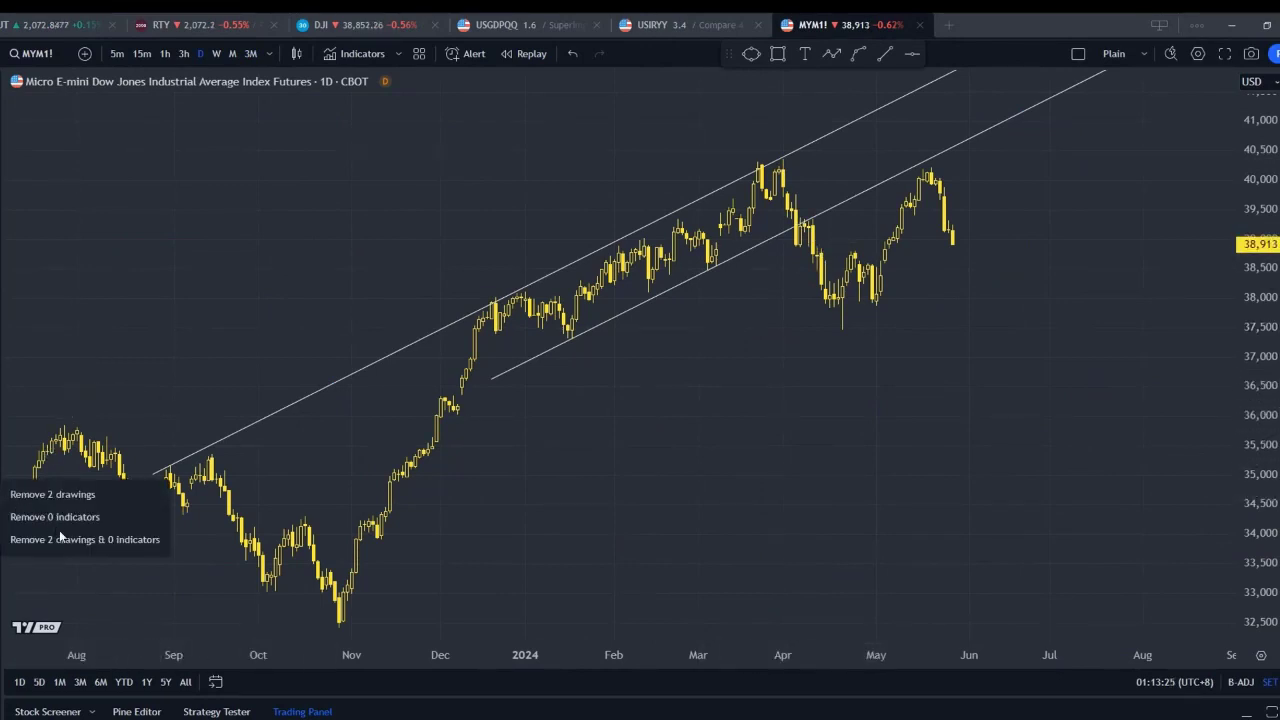
left_click(62, 539)
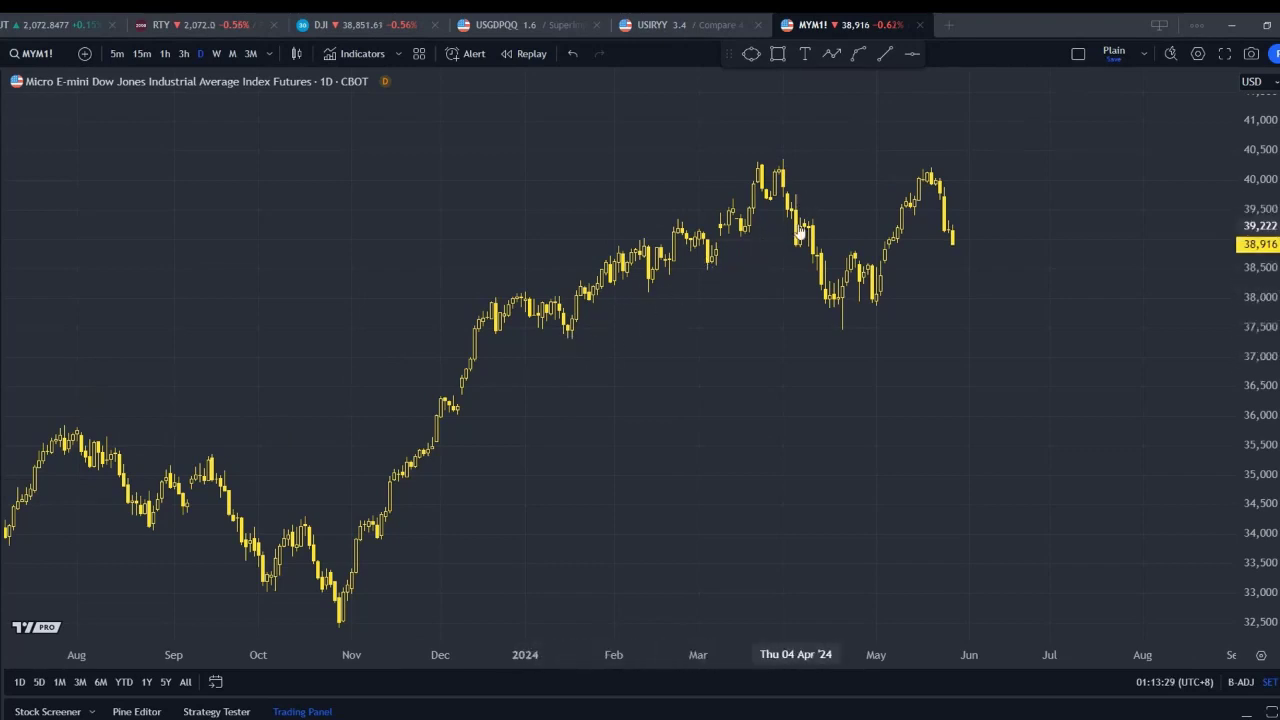
left_click(563, 361)
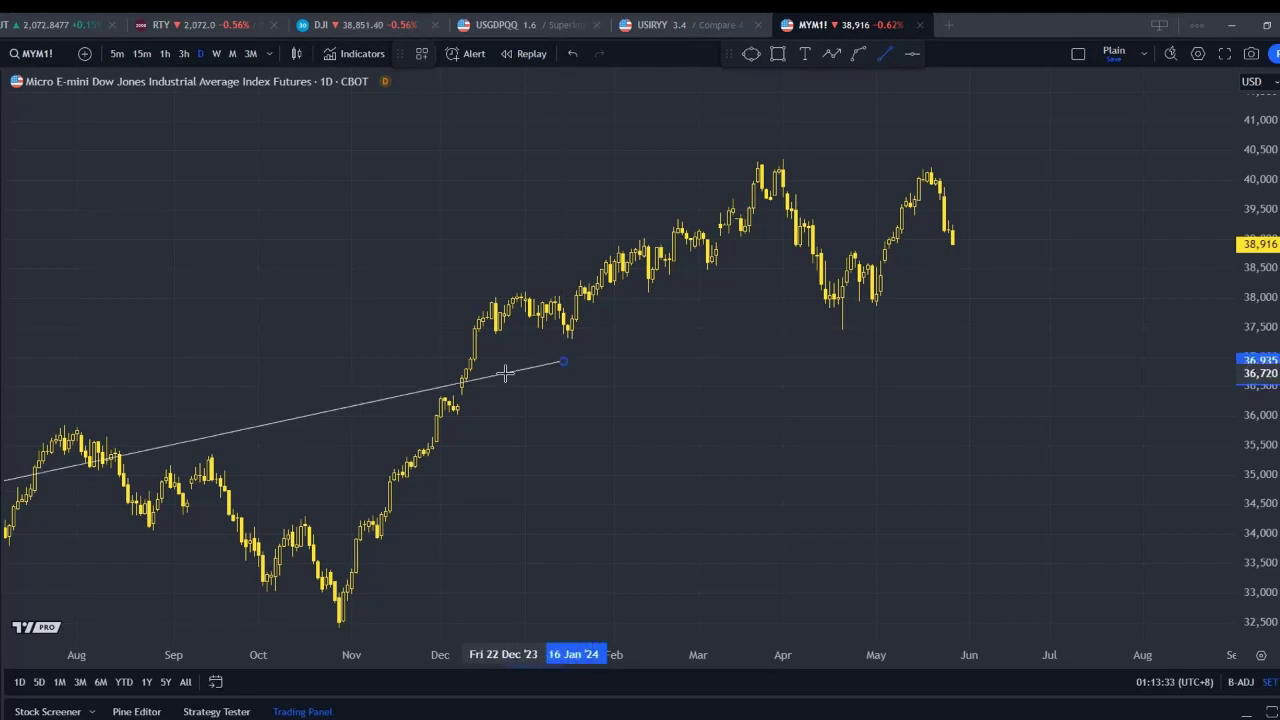
left_click(757, 241)
left_click_drag(563, 361, 497, 382)
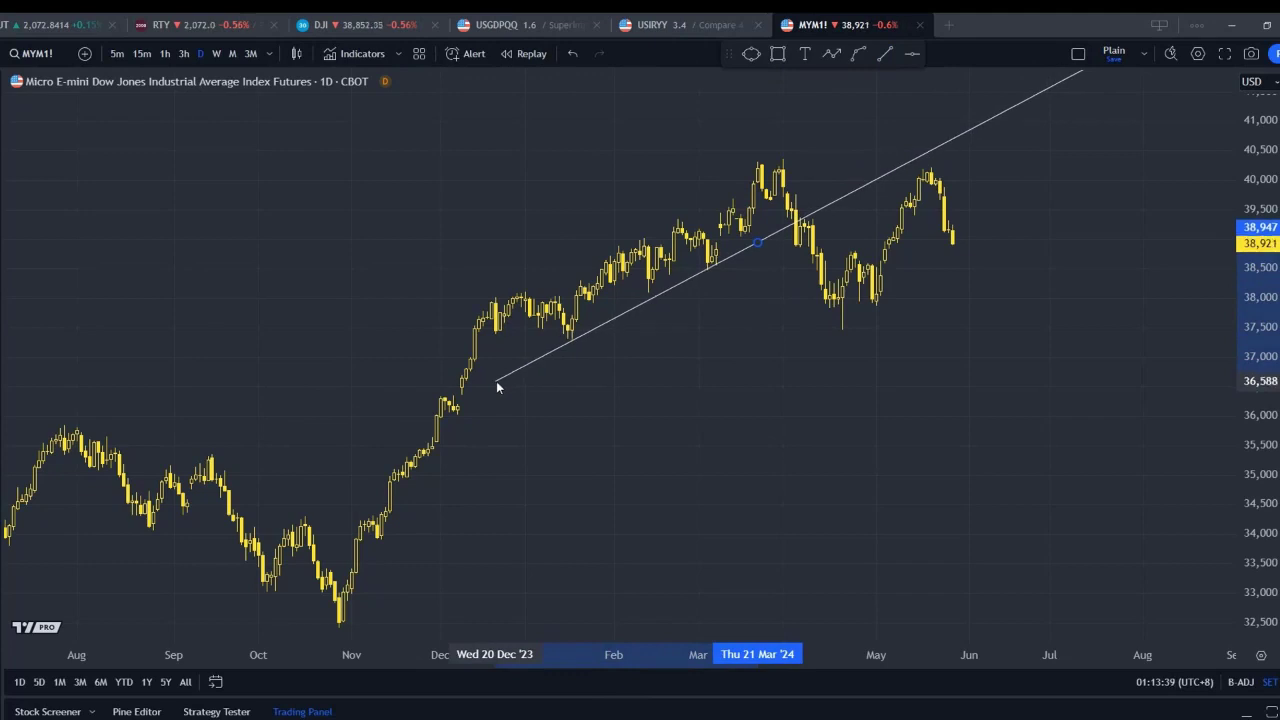
Step: Fine-tune the lower trend line's anchors to about 36,768 on 26 December 2023 and 38,923 on 21 March 2024
left_click(496, 379)
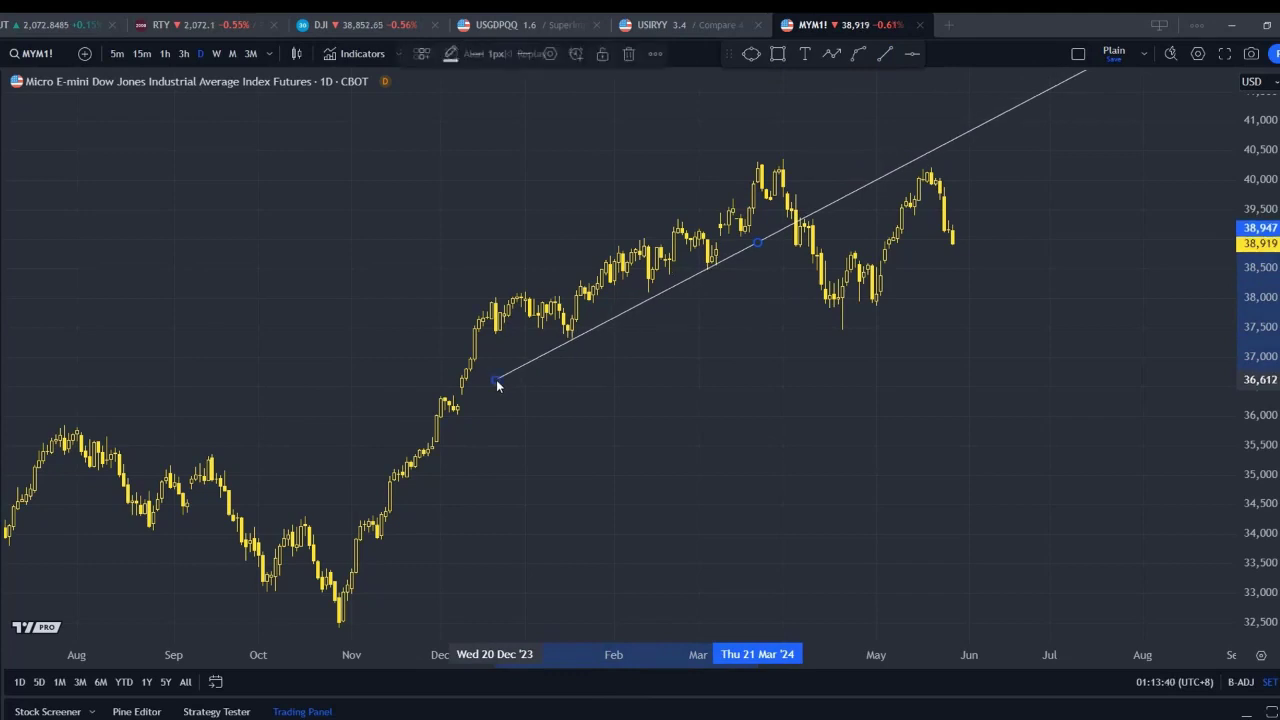
left_click(760, 247)
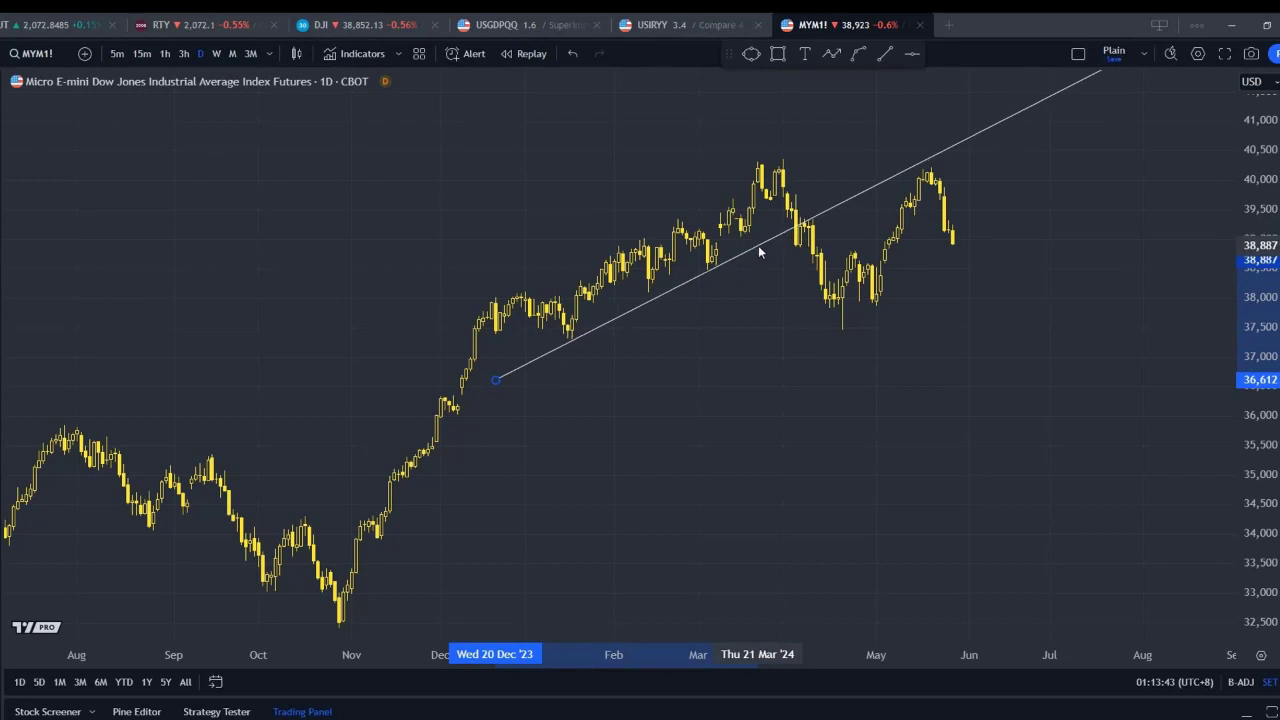
left_click(745, 273)
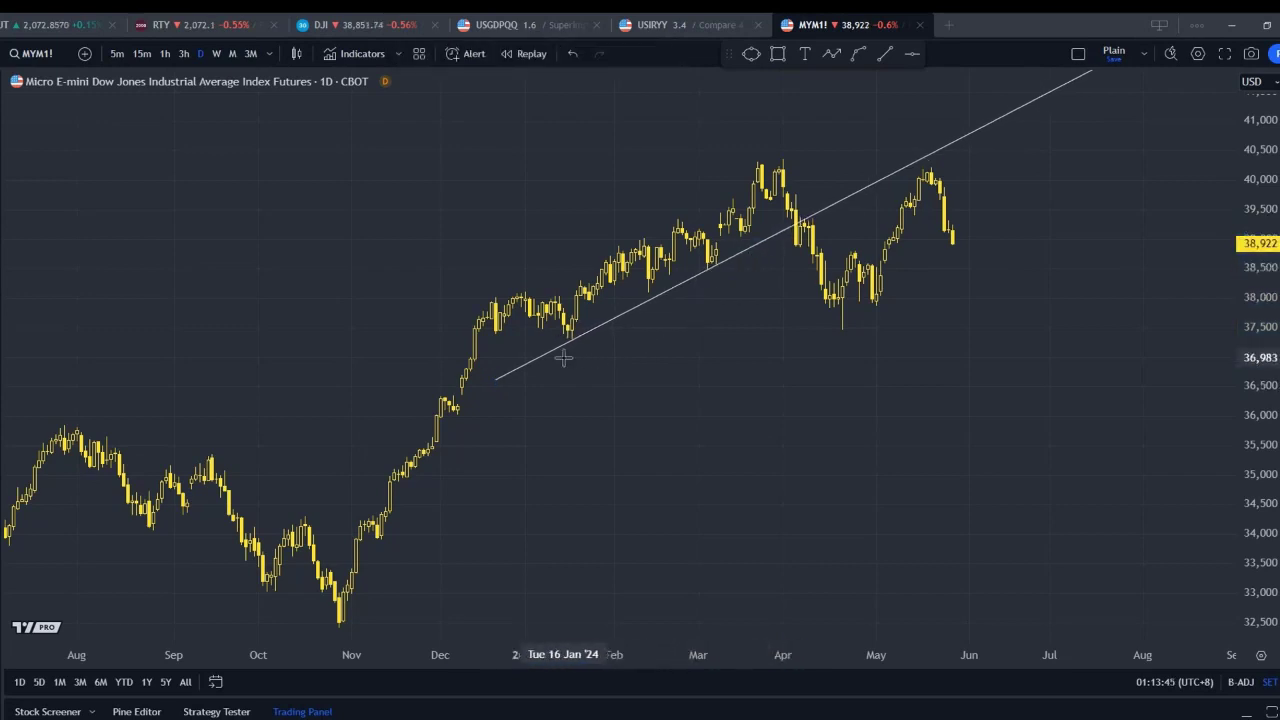
left_click_drag(501, 383, 508, 371)
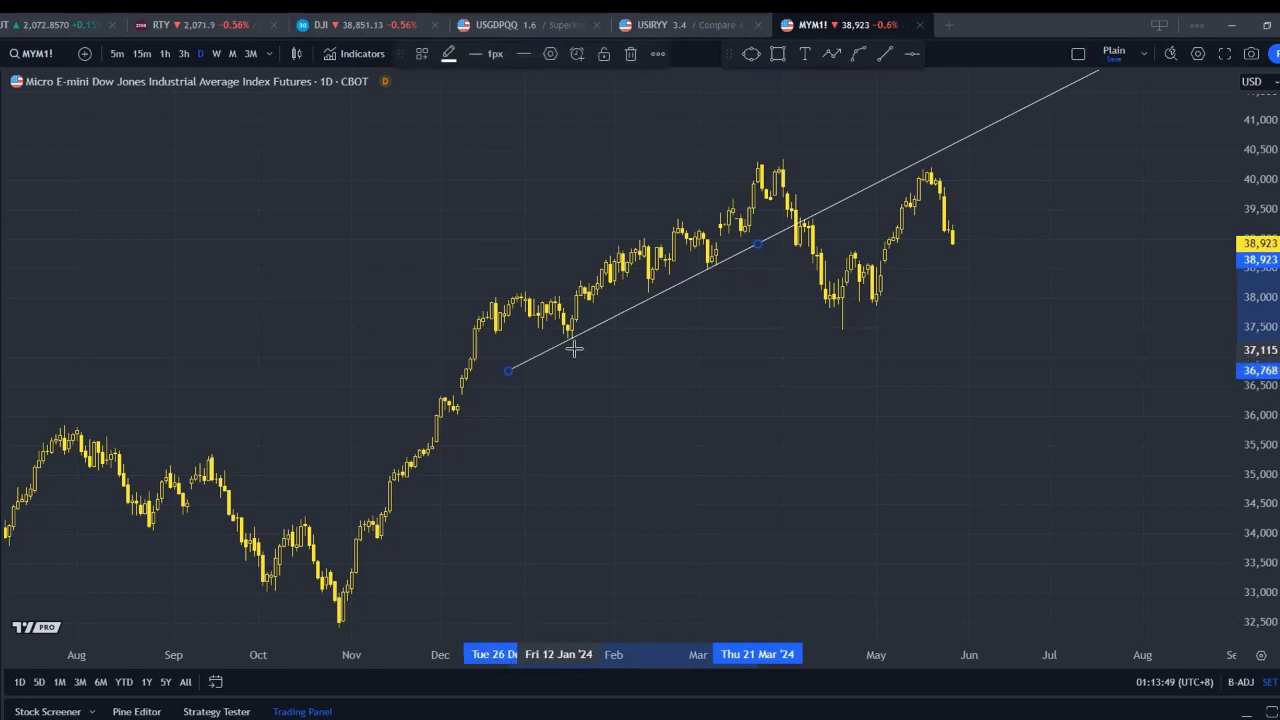
Step: Clone the lower trend line and place the copy along the December 2023 and March 2024 highs, starting 28 August 2023 at about 35,044
right_click(679, 291)
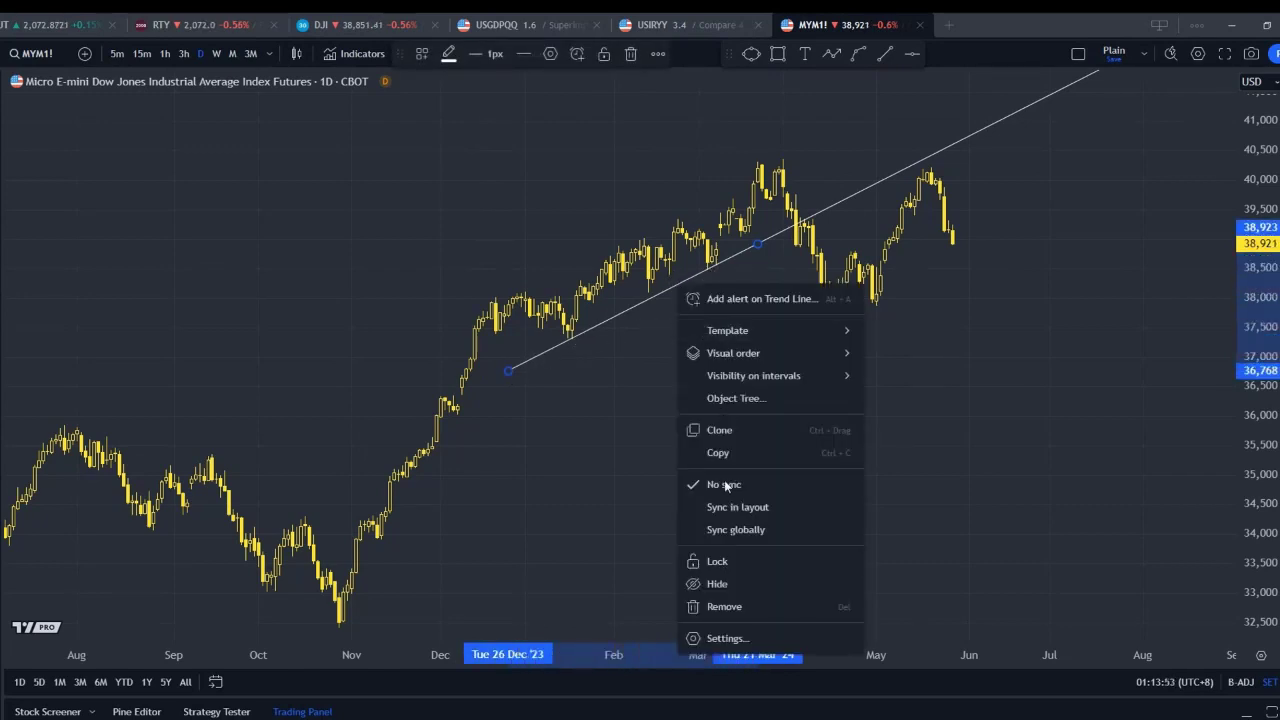
left_click(718, 436)
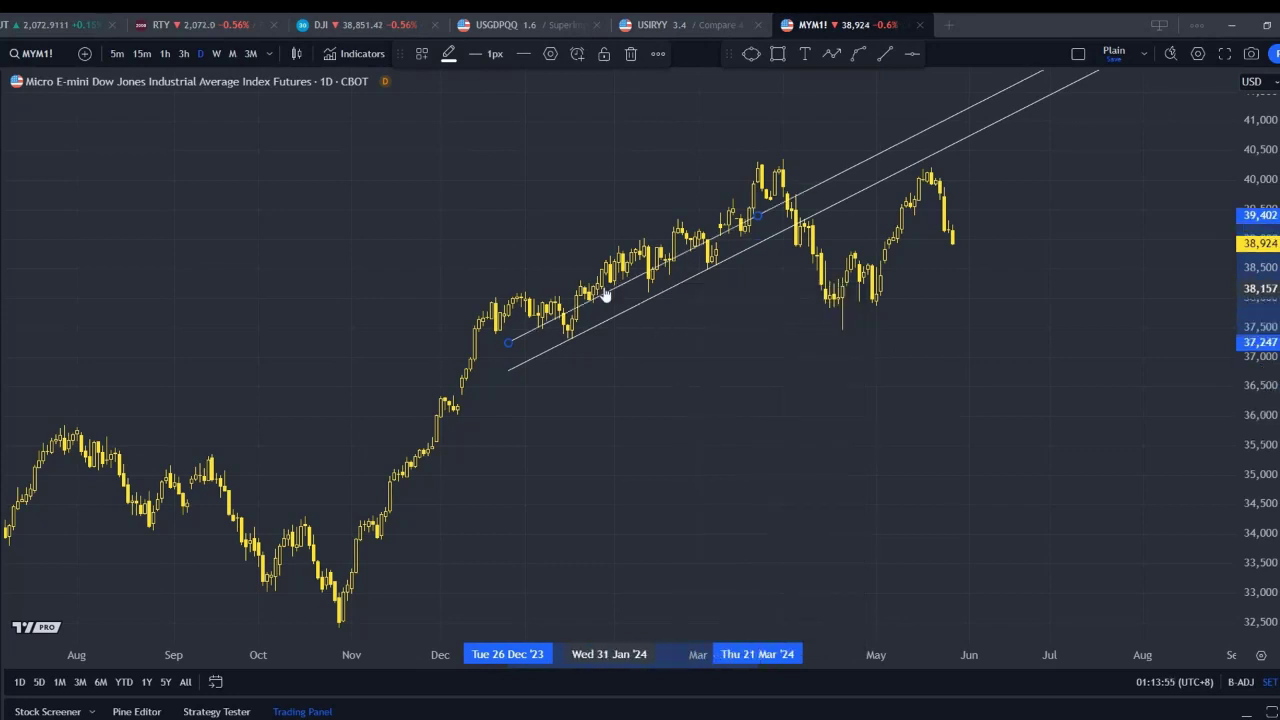
mouse_move(603, 289)
left_mouse_down()
mouse_move(545, 290)
mouse_move(610, 301)
mouse_move(454, 307)
mouse_move(390, 370)
left_mouse_up()
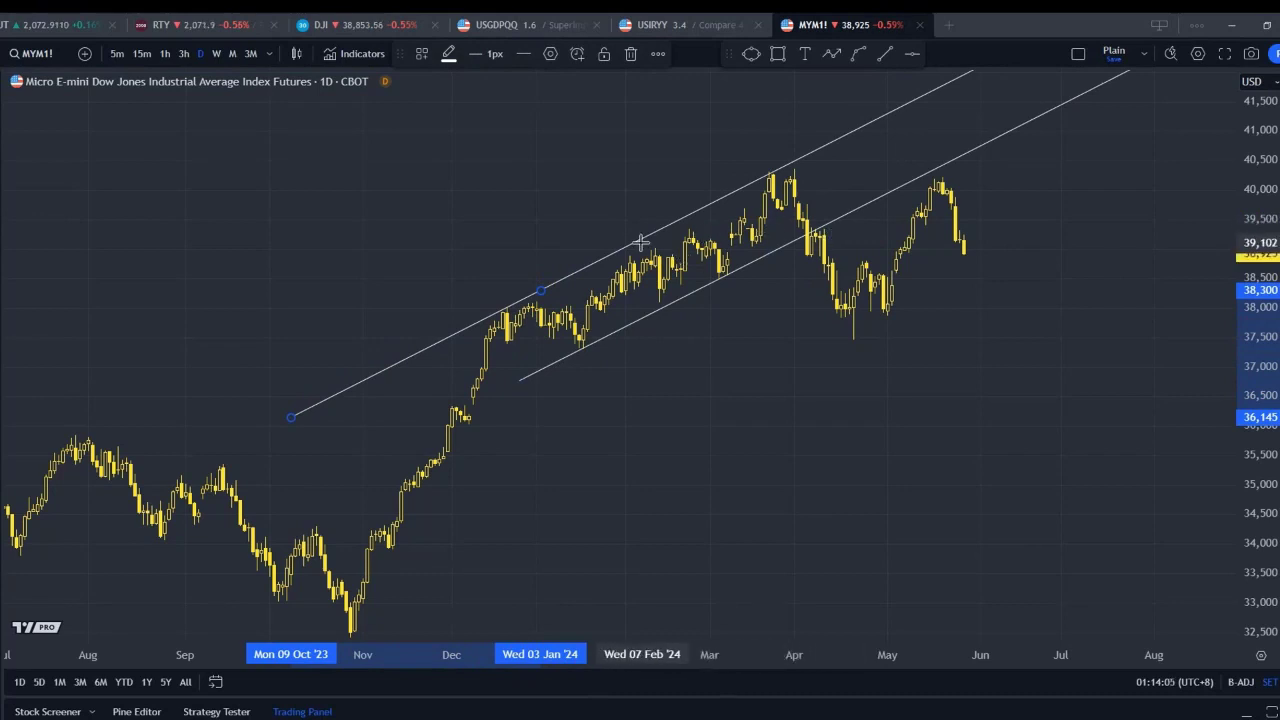
mouse_move(628, 242)
left_mouse_down()
mouse_move(486, 314)
mouse_move(512, 307)
left_mouse_up()
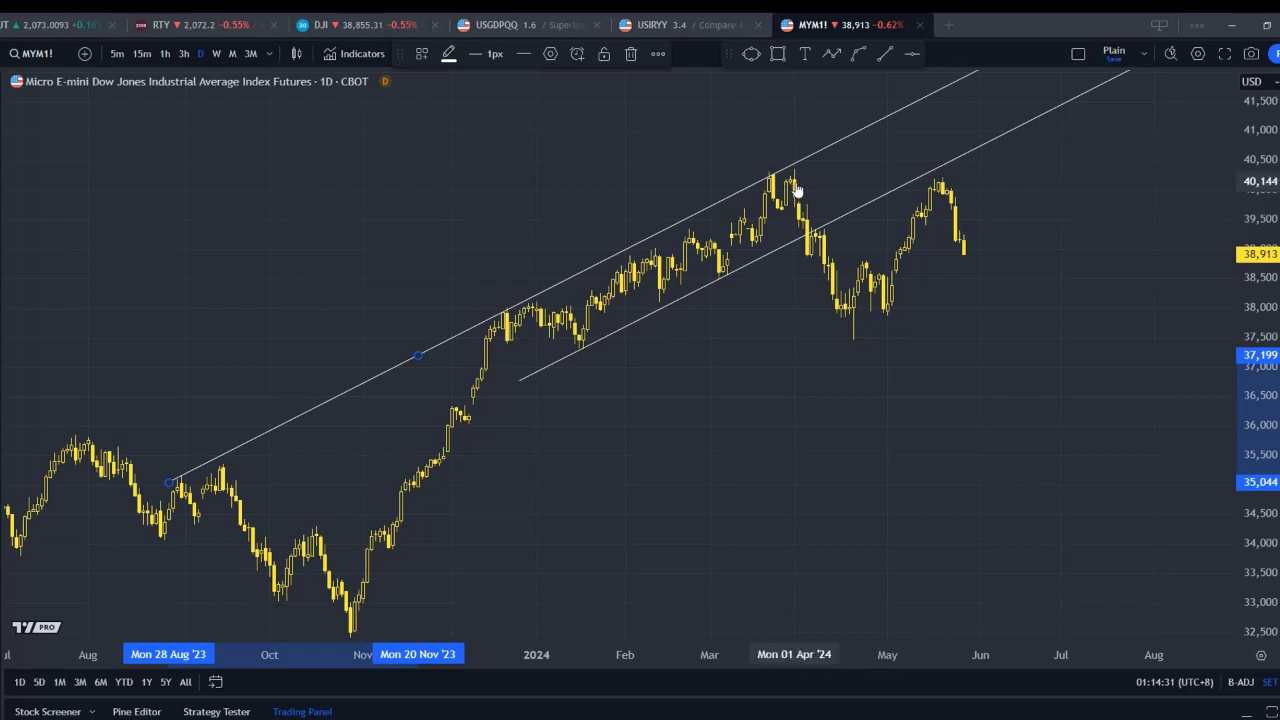
Step: Draw a Path from the mid-February low through the March high, April low and May high, ending 5 June 2024 at about 37,582
left_click(831, 58)
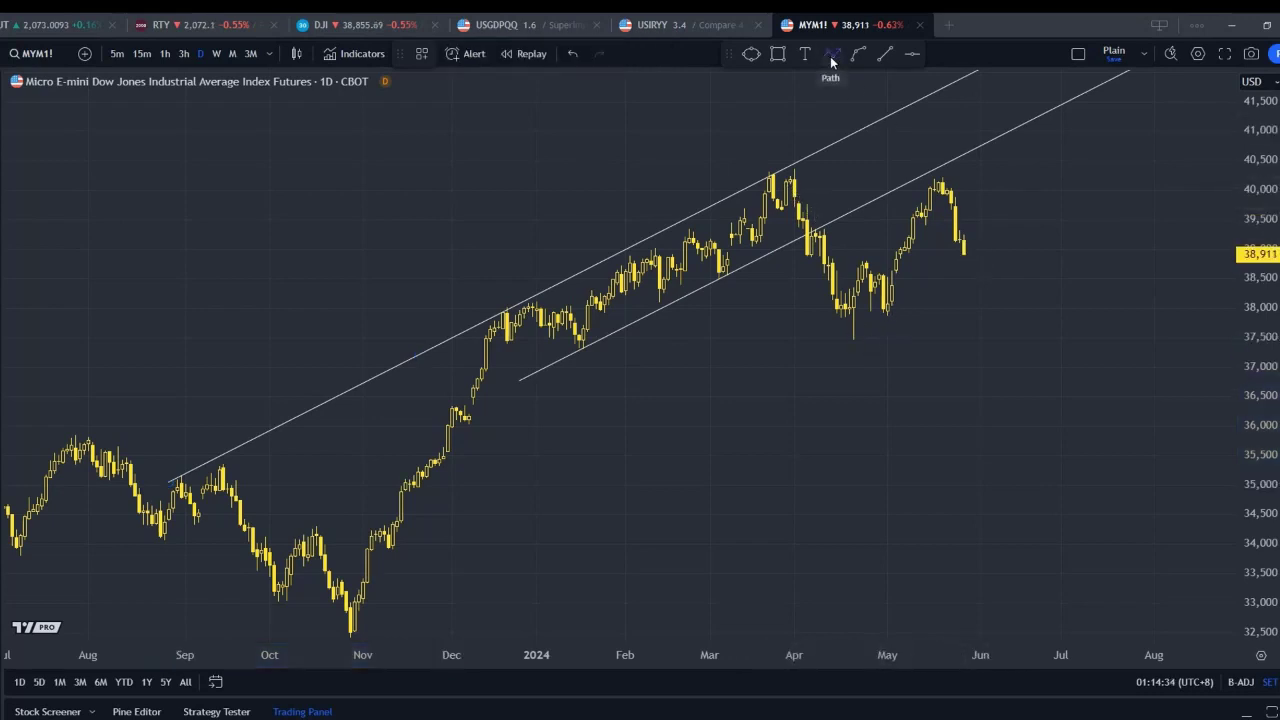
left_click(664, 292)
left_click(772, 175)
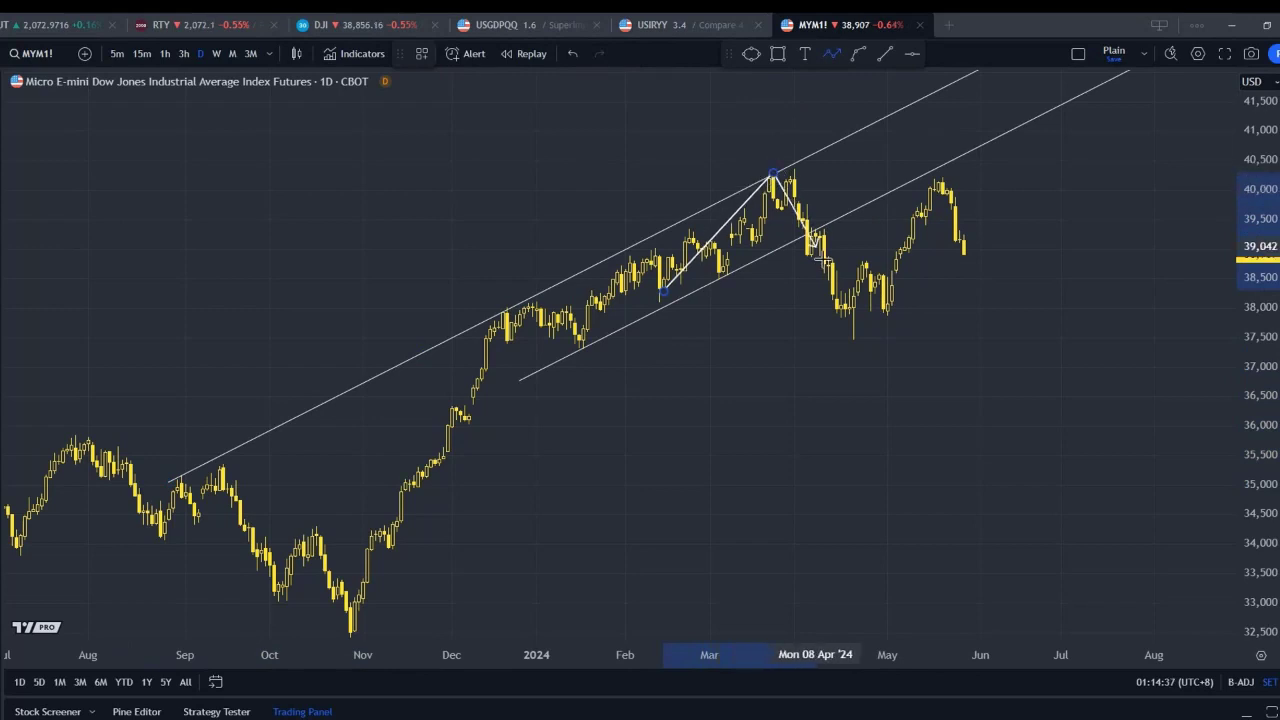
left_click(852, 325)
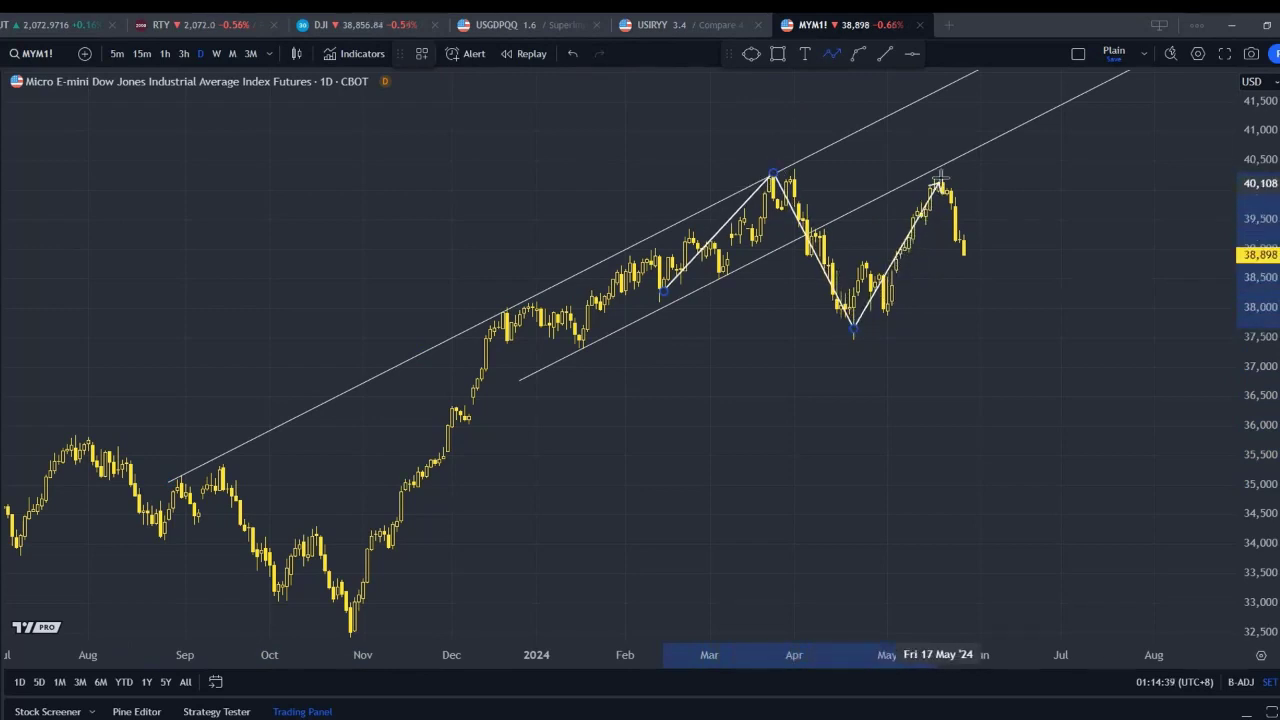
left_click(945, 177)
left_click(988, 333)
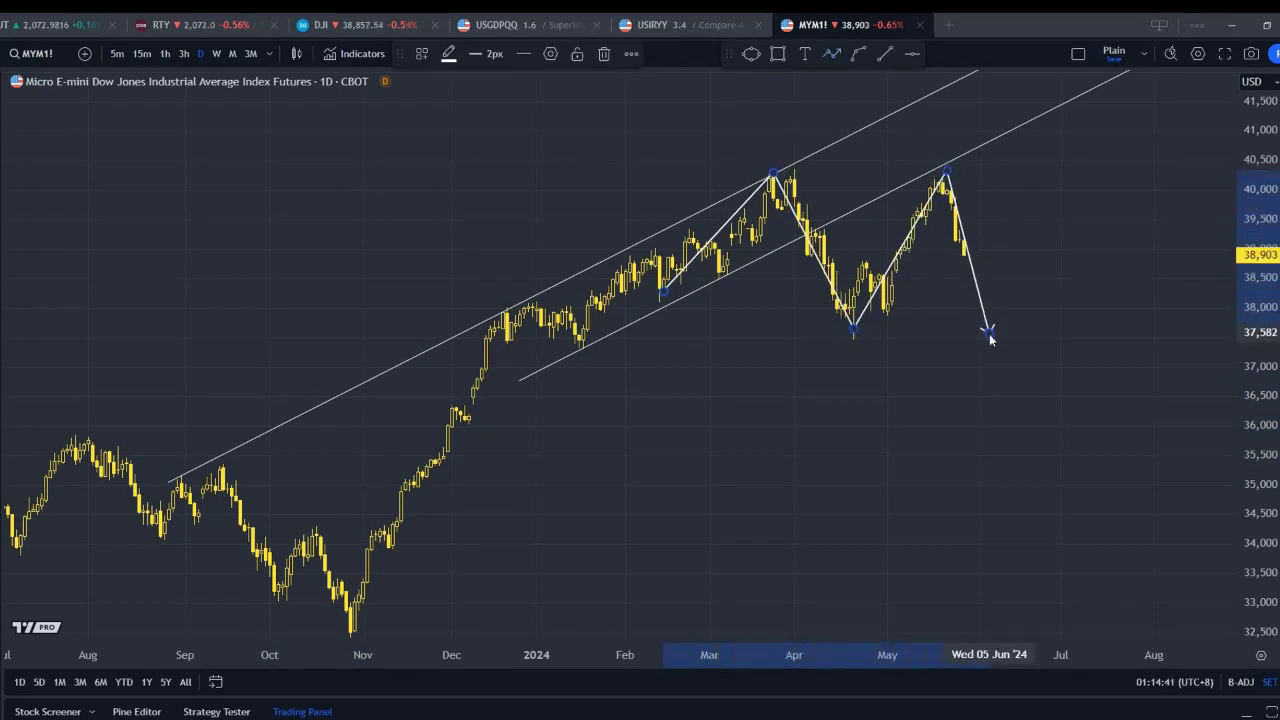
left_click(934, 374)
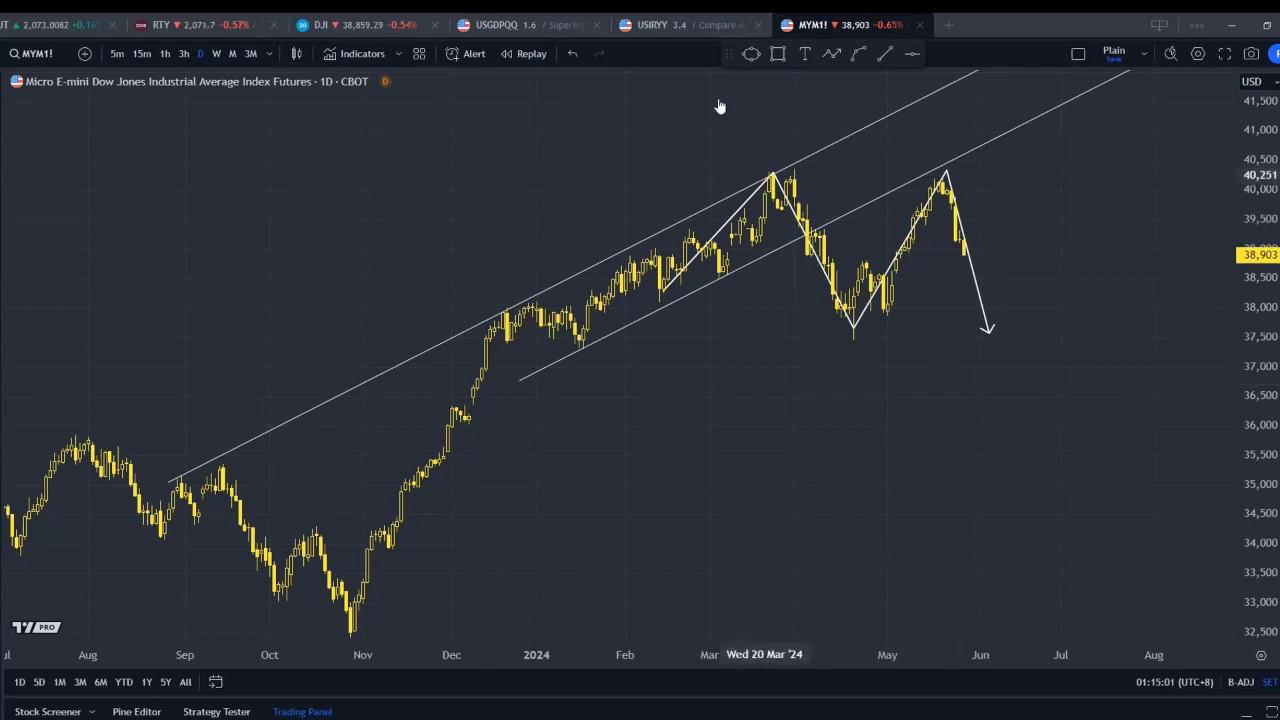
Step: Compare the MYM1! channel and swing path with the four-index layout, ending at the four-index layout
left_click(45, 27)
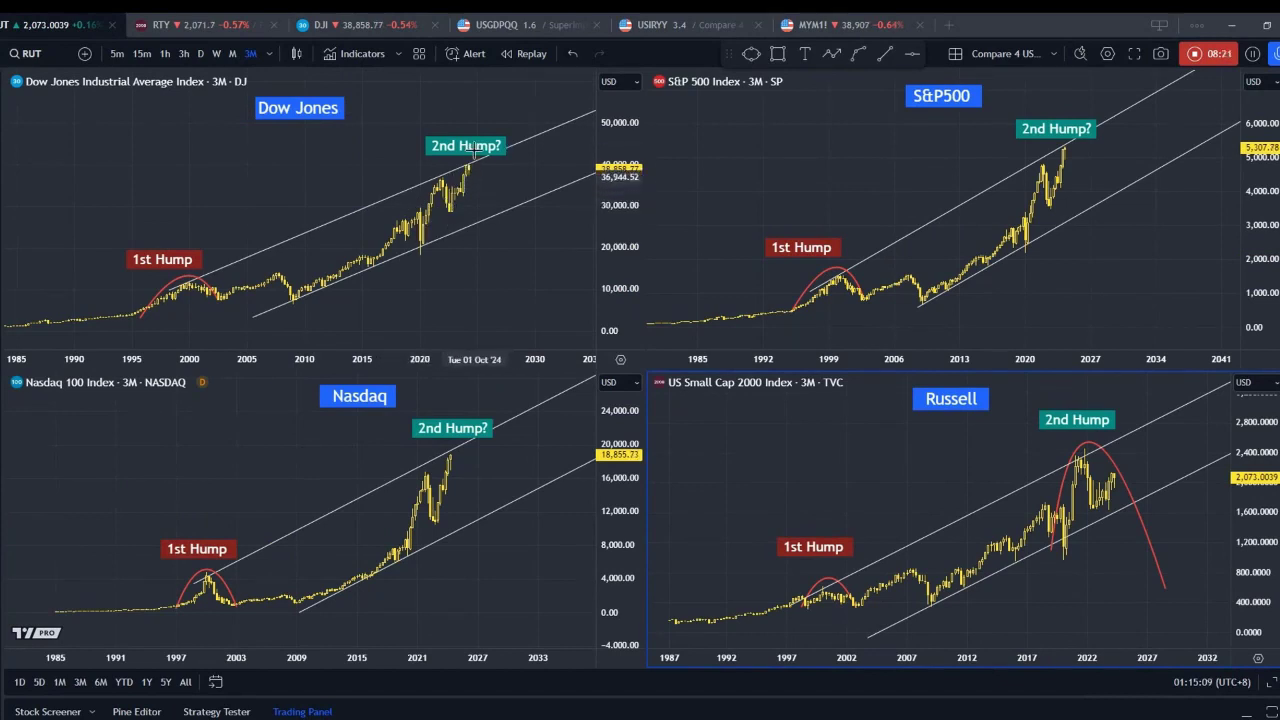
left_click(815, 24)
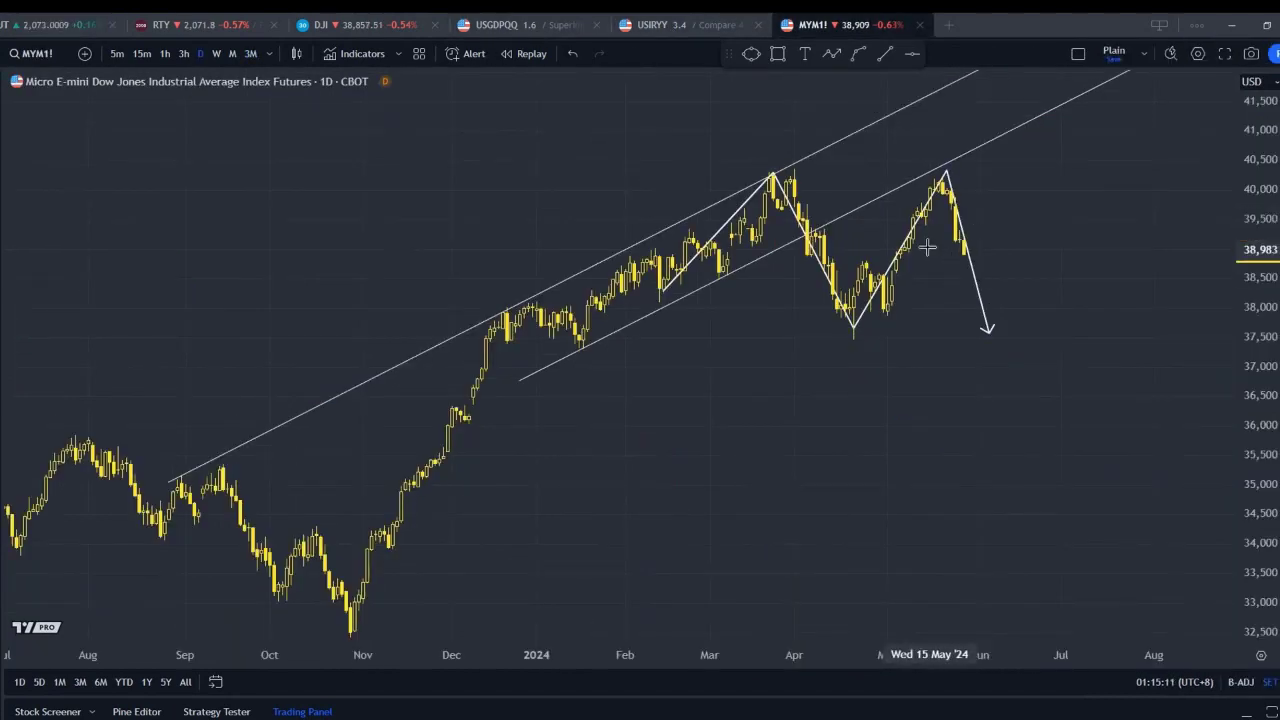
left_click(89, 28)
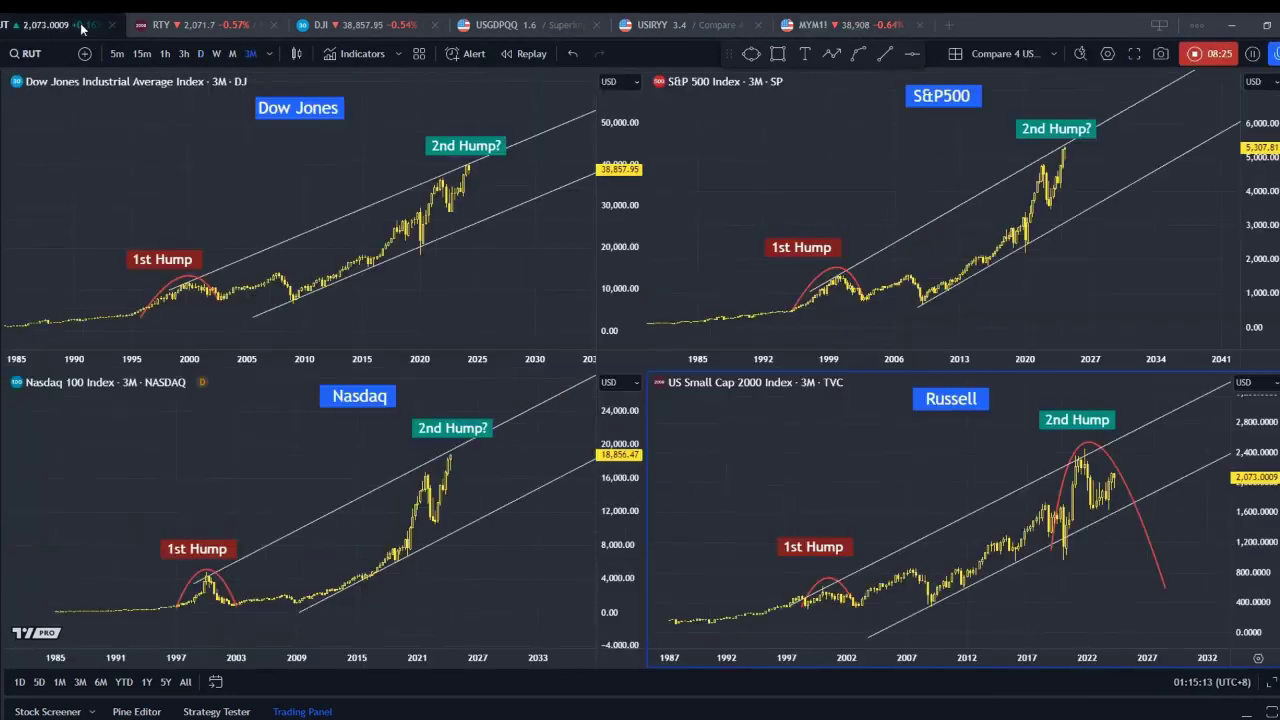